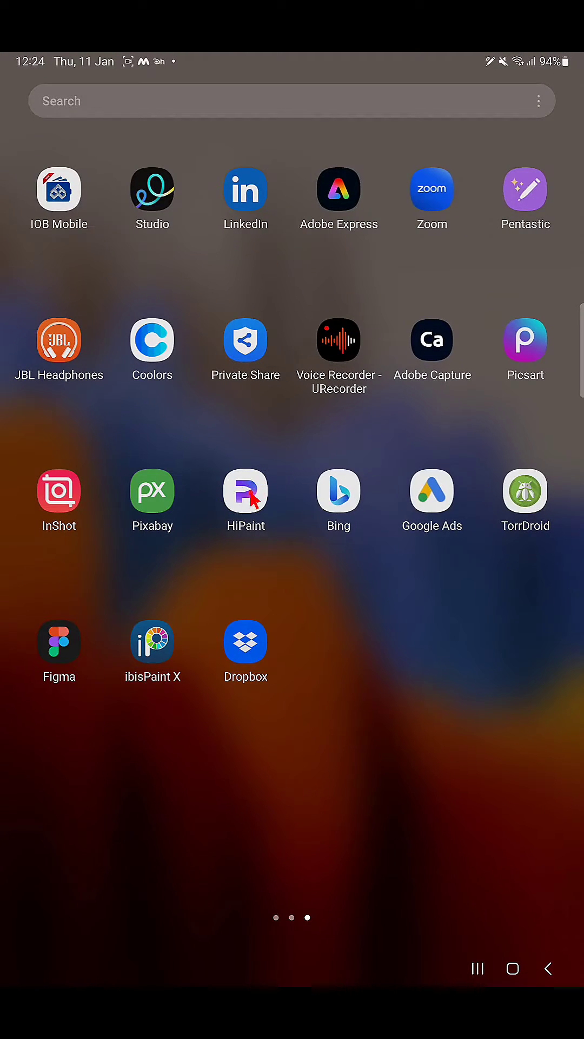
# Launch HiPaint, fit the blank portrait page in view and set the painting colour to black
pyautogui.click(251, 494)
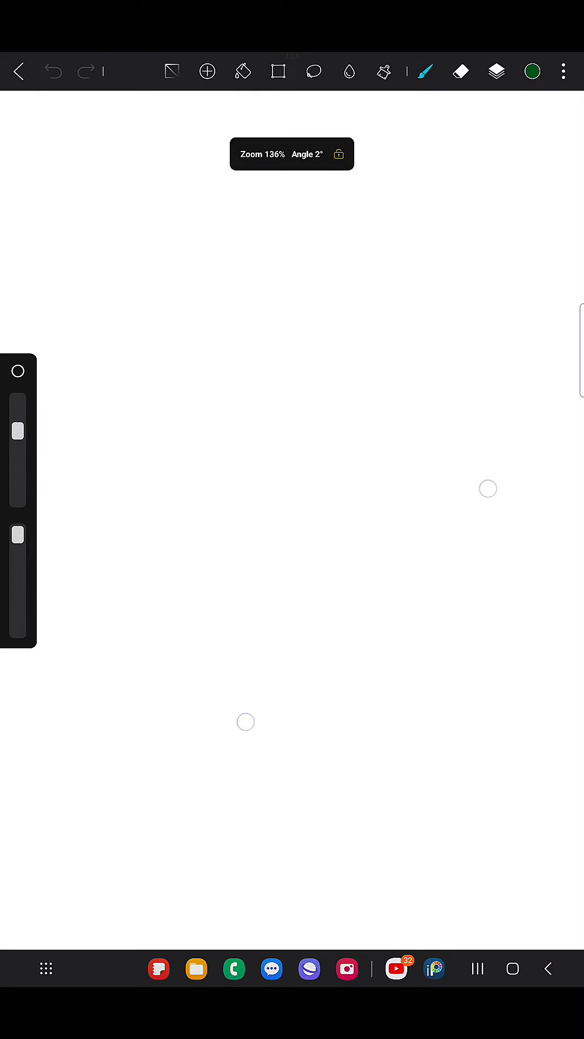
pyautogui.scroll(-5, 379, 590)
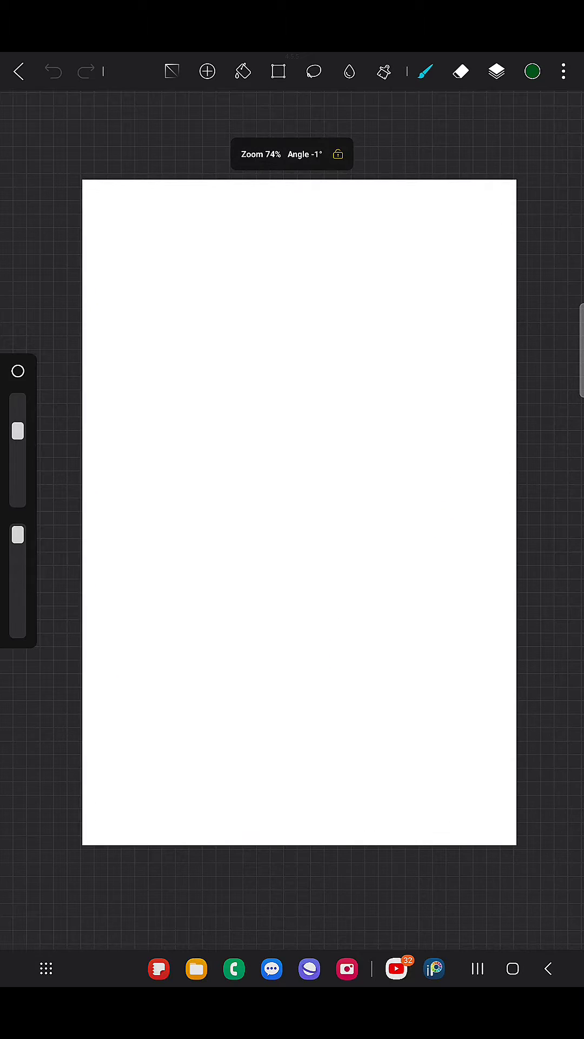
pyautogui.click(496, 71)
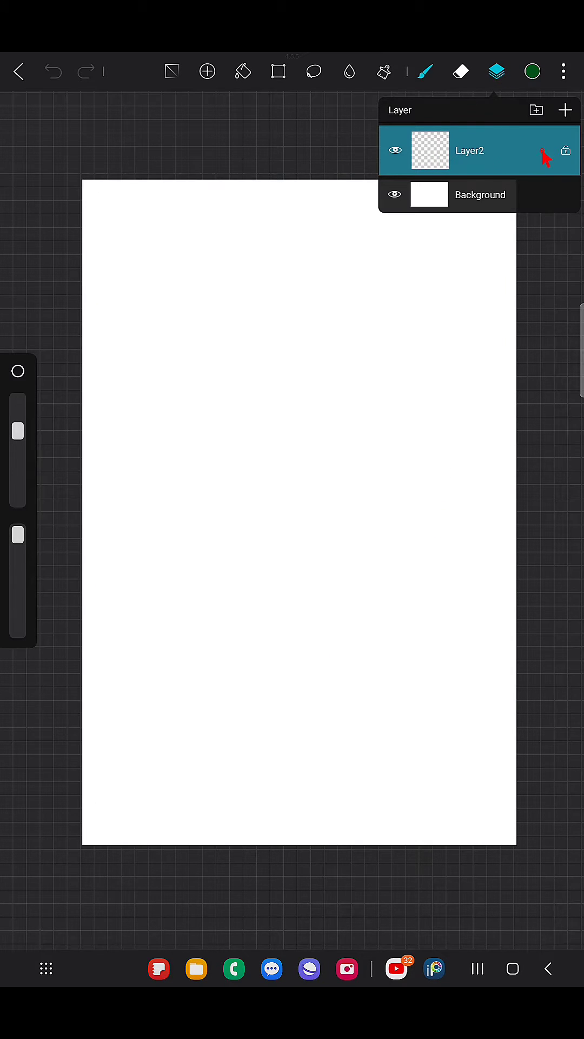
pyautogui.click(532, 70)
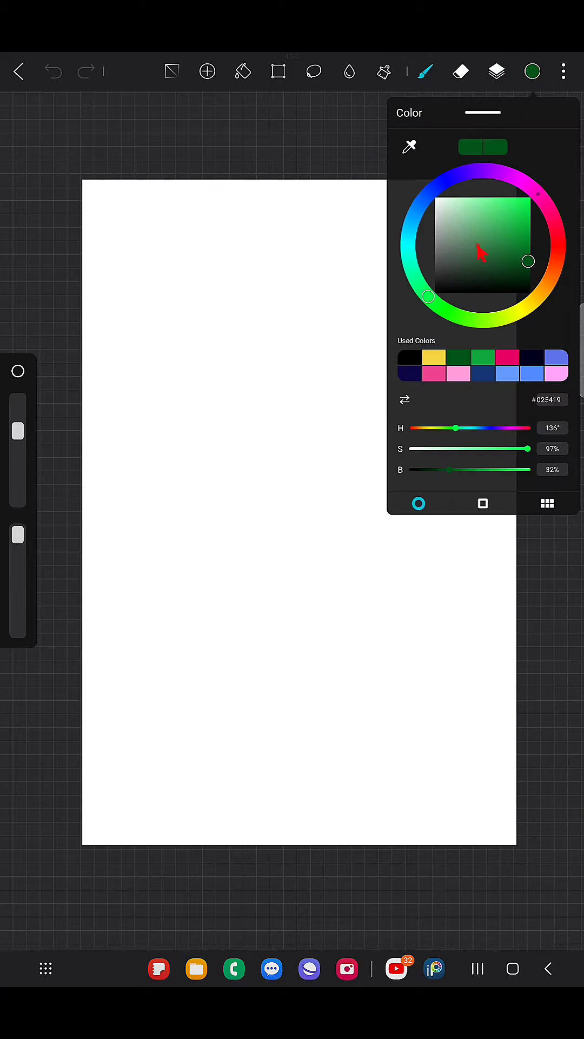
pyautogui.moveTo(480, 248); pyautogui.dragTo(429, 287)
pyautogui.click(364, 226)
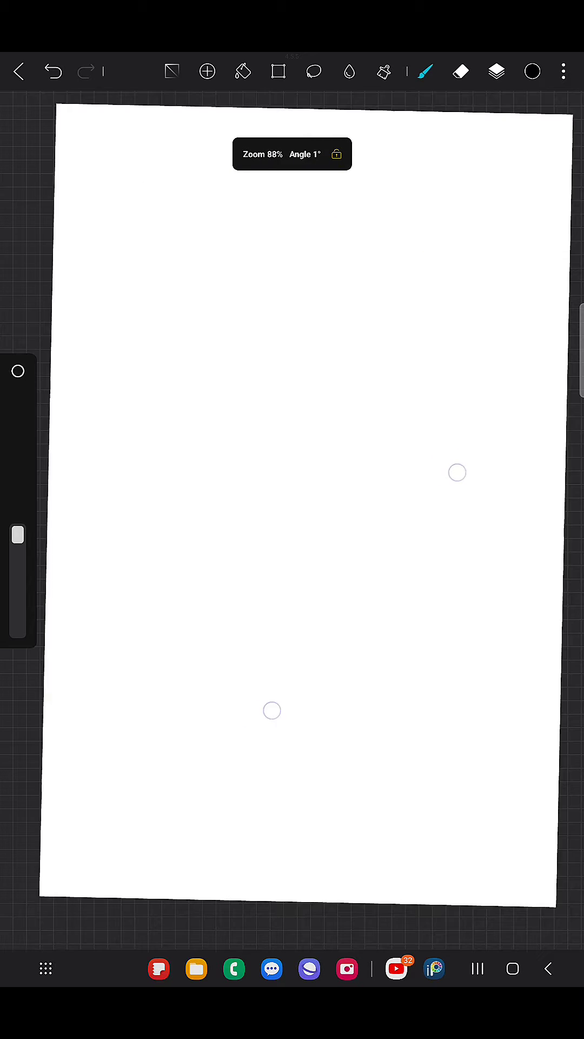
pyautogui.moveTo(427, 482); pyautogui.dragTo(438, 464)
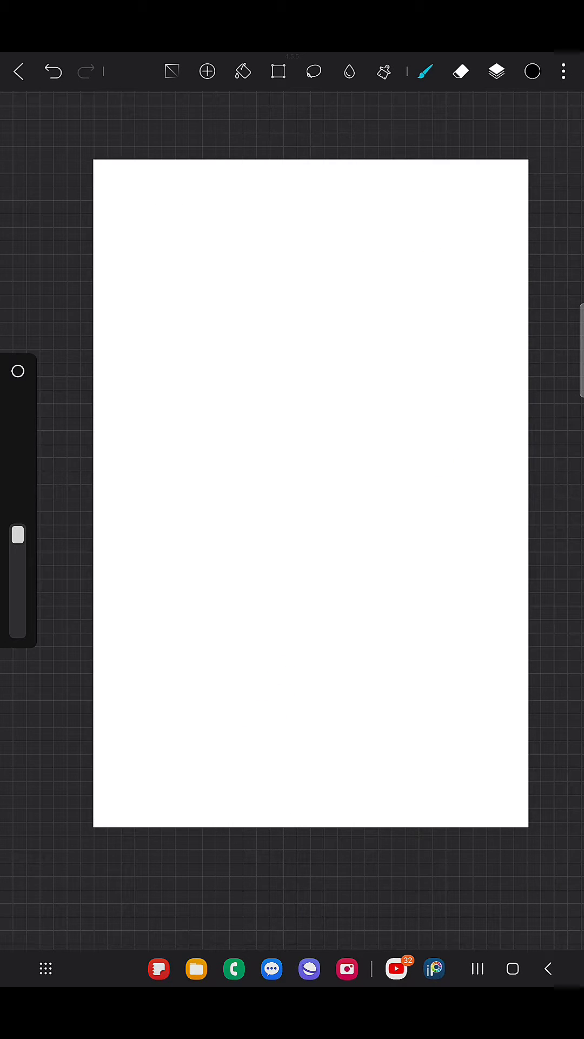
# Insert a text box in the middle of the page and type 2024
pyautogui.click(207, 72)
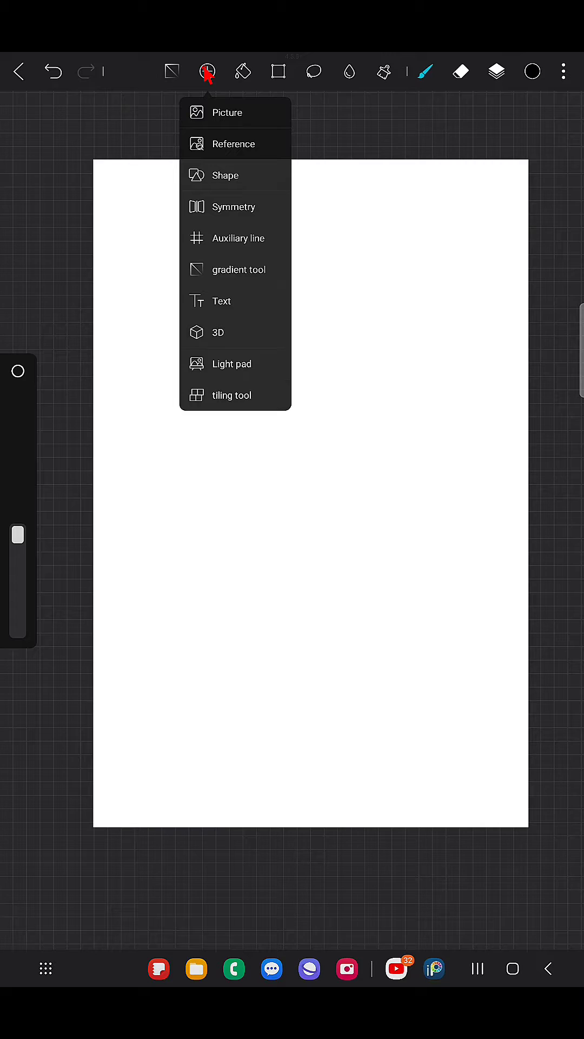
pyautogui.click(215, 303)
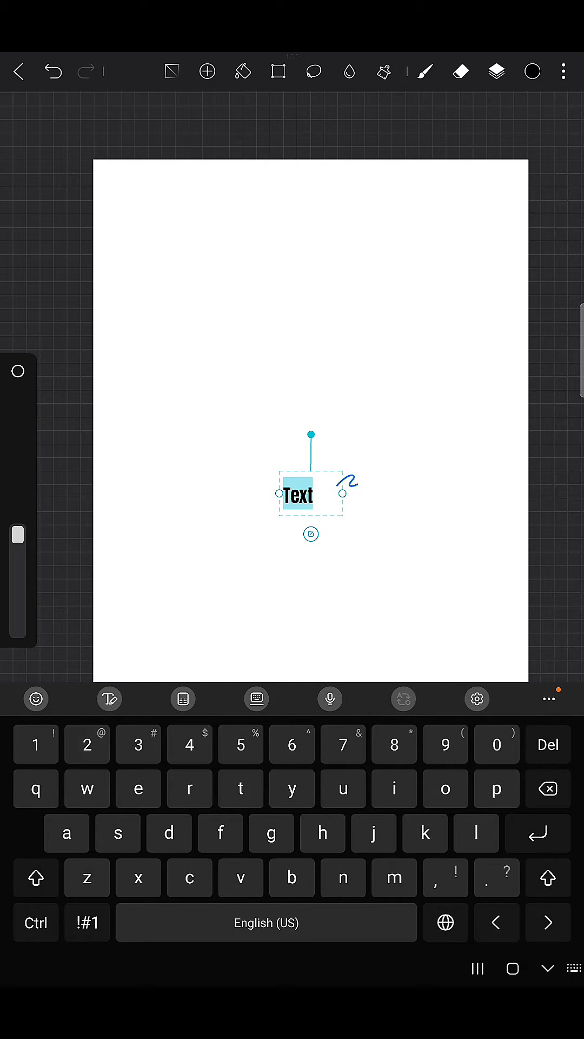
pyautogui.click(36, 877)
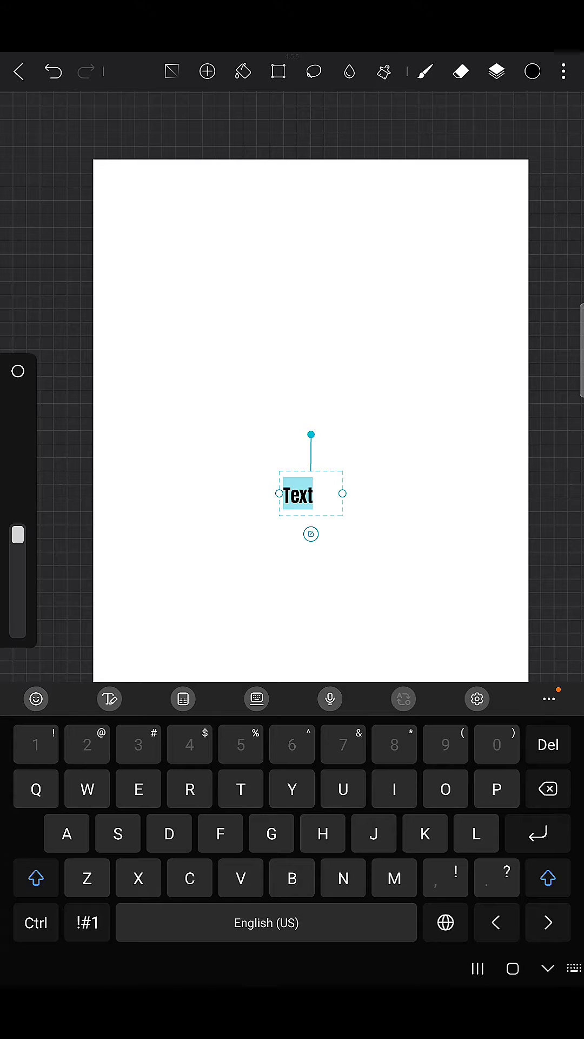
pyautogui.write('2')
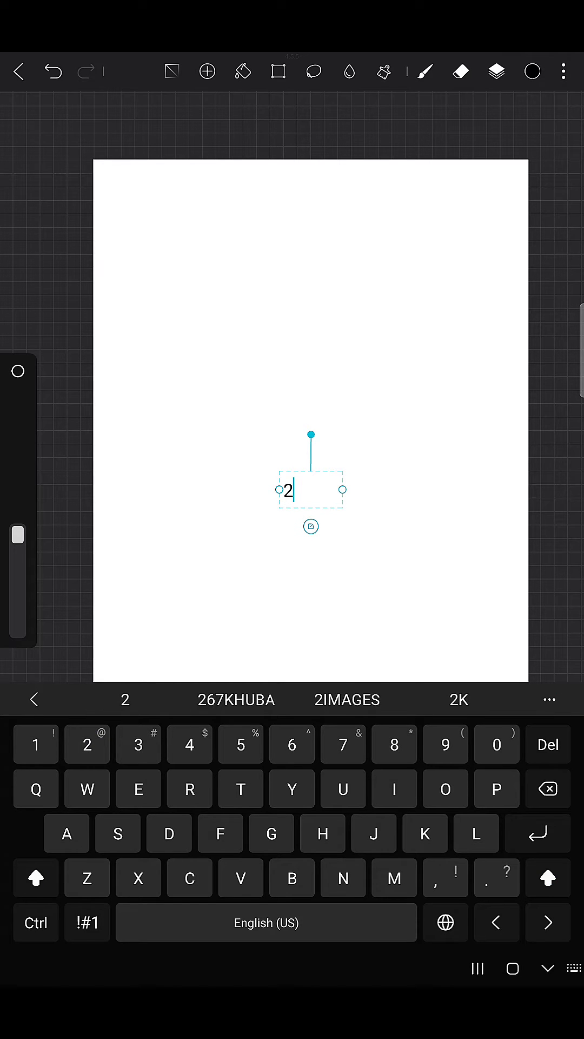
pyautogui.write('024')
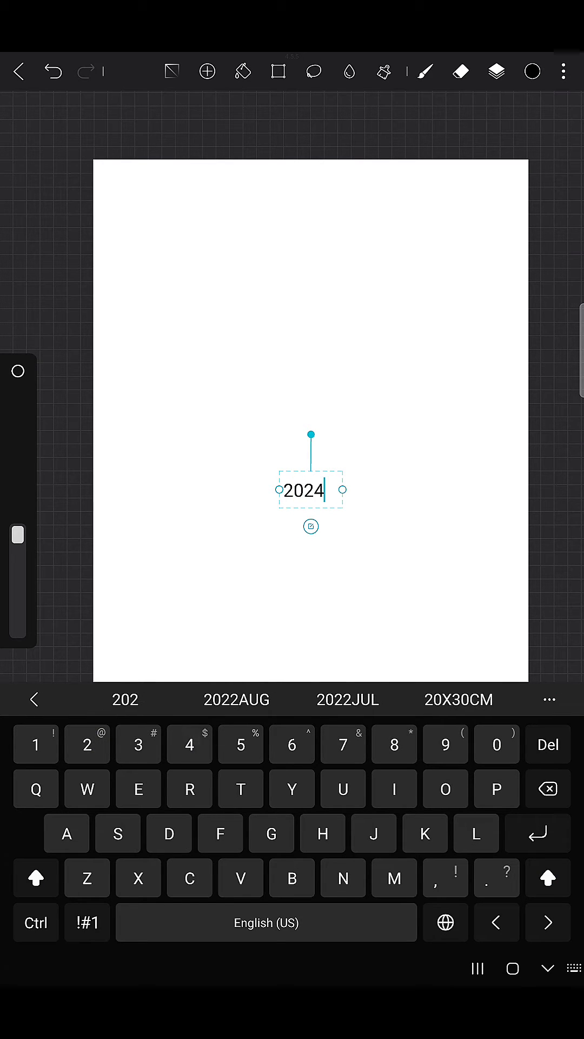
# Change the 2024 text's font to Anton-Regular from the imported fonts
pyautogui.click(311, 526)
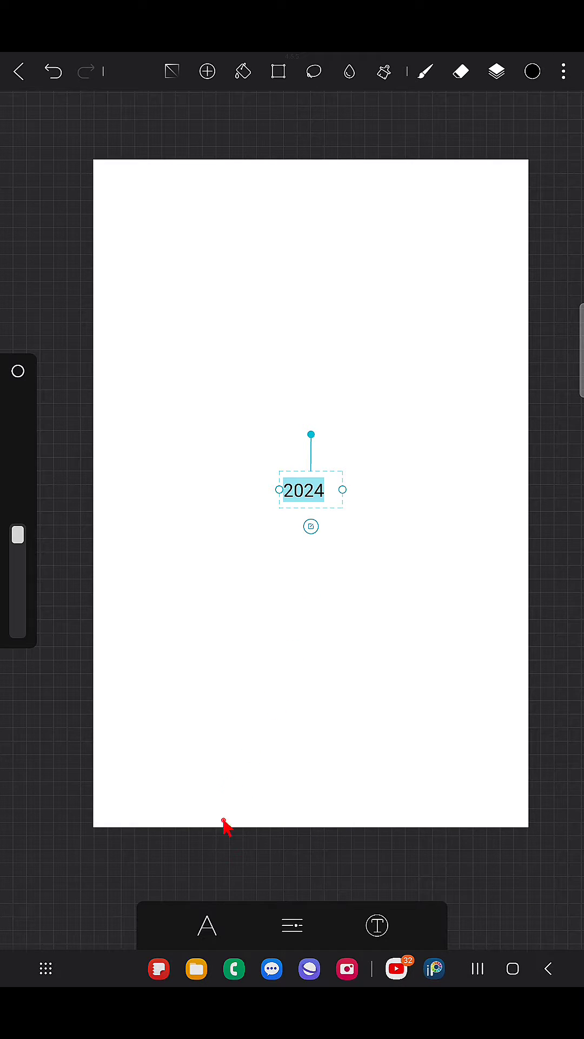
pyautogui.click(209, 925)
pyautogui.moveTo(216, 867); pyautogui.dragTo(221, 731)
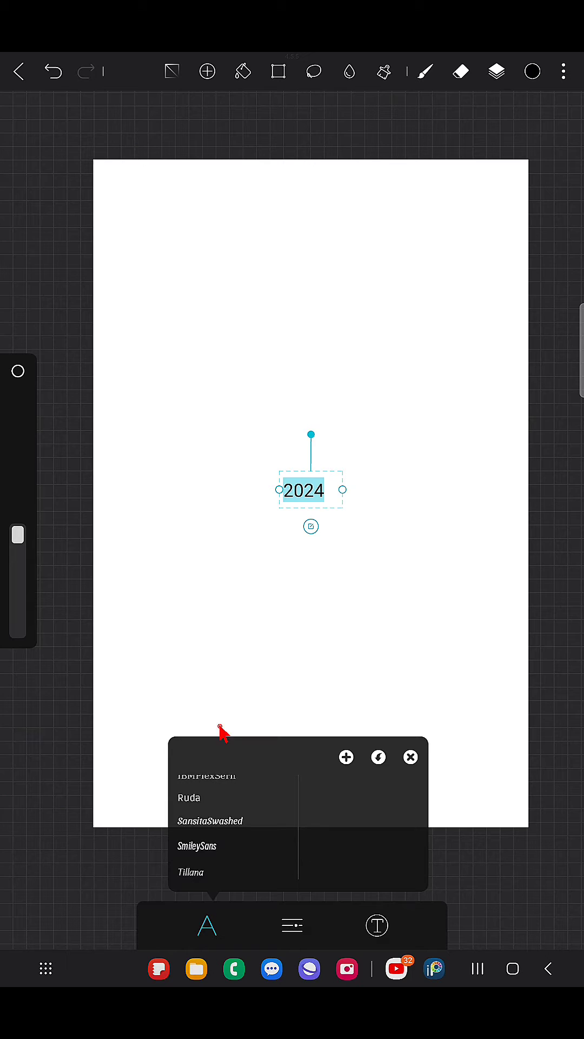
pyautogui.click(202, 857)
pyautogui.click(321, 806)
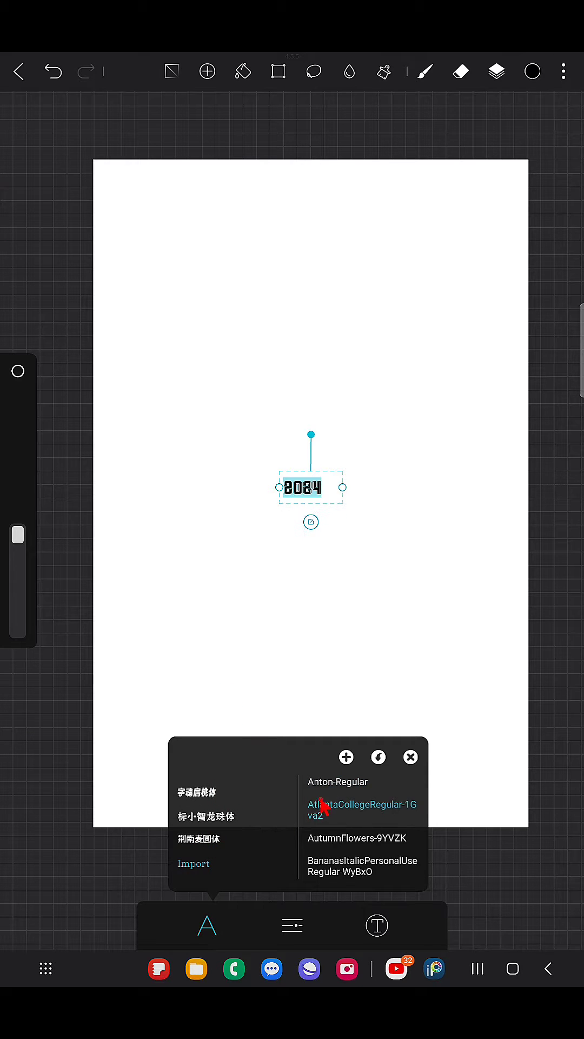
pyautogui.click(339, 777)
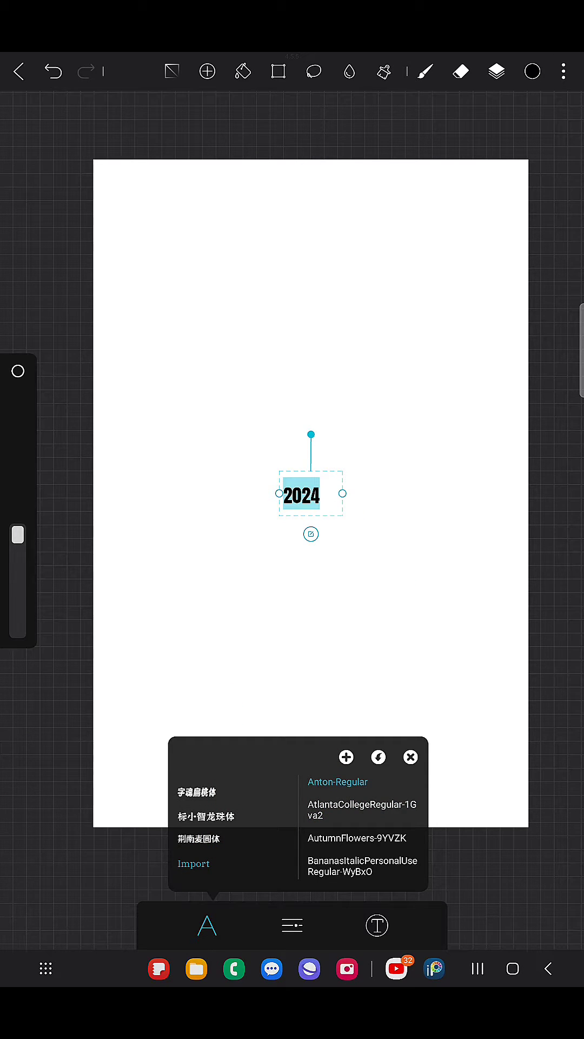
# Widen the 2024 text frame and move it up and left on the page
pyautogui.click(299, 923)
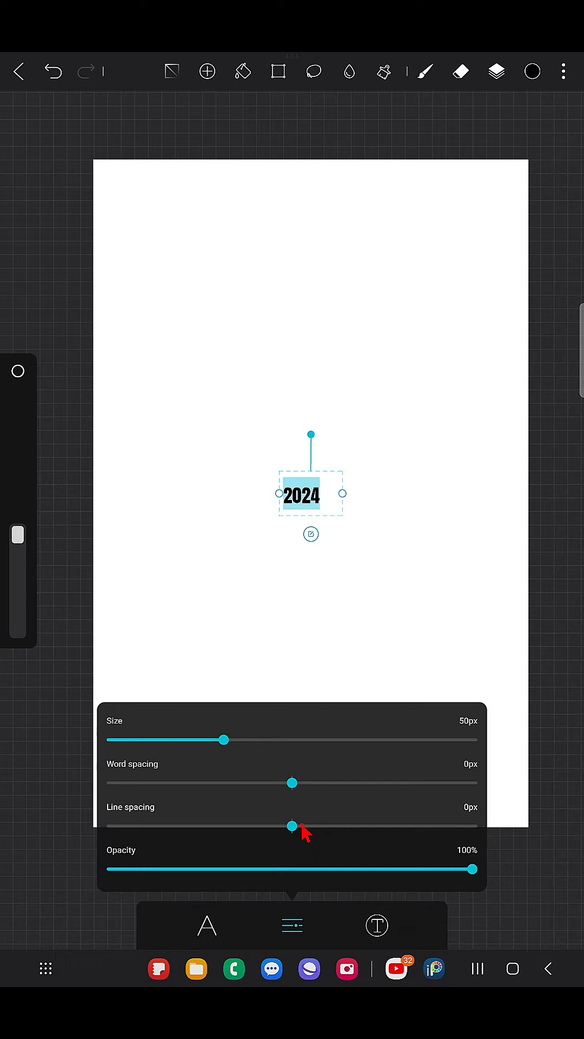
pyautogui.click(397, 495)
pyautogui.moveTo(342, 493); pyautogui.dragTo(550, 495)
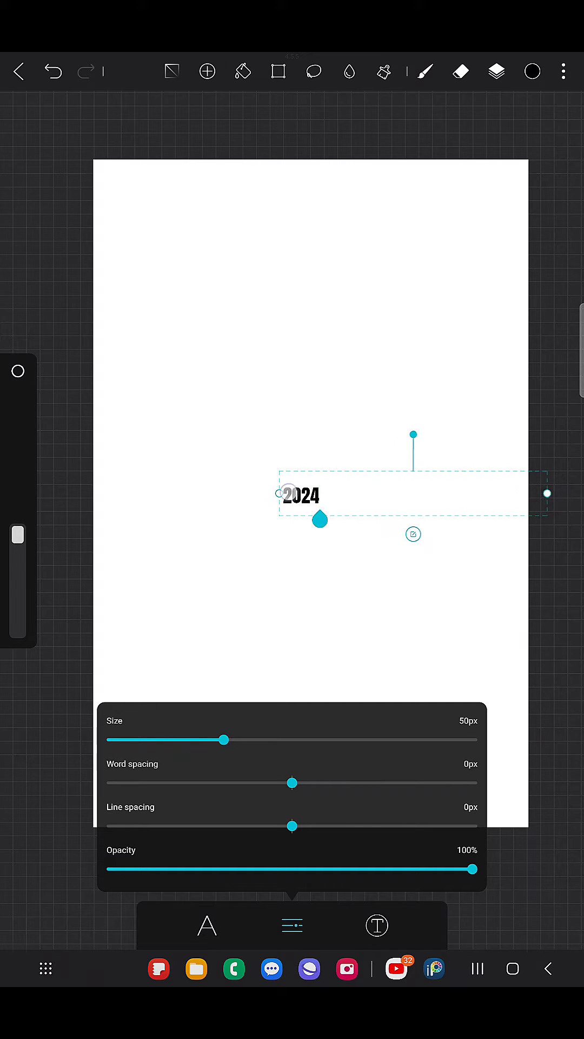
pyautogui.moveTo(228, 503); pyautogui.dragTo(150, 510)
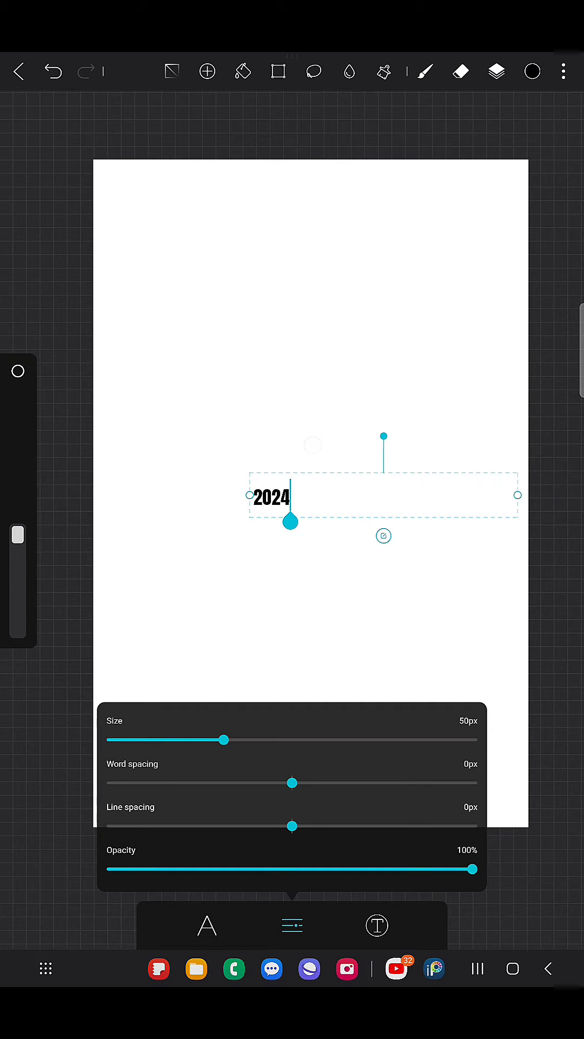
pyautogui.moveTo(439, 421)
pyautogui.mouseDown()
pyautogui.moveTo(332, 311)
pyautogui.moveTo(384, 329)
pyautogui.mouseUp()
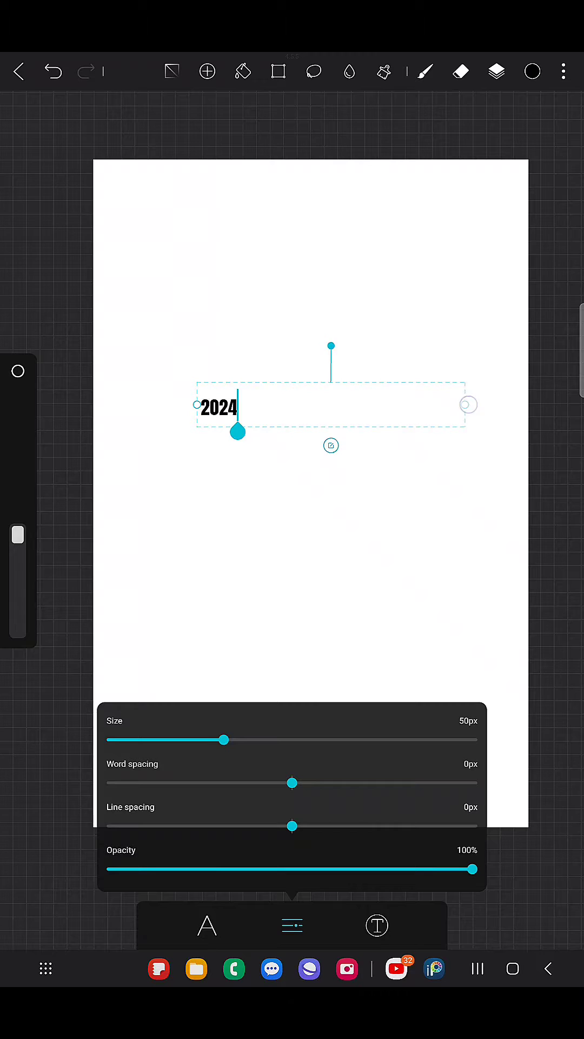
# Raise the 2024 text size to 500px, centre it across the page and commit it
pyautogui.moveTo(224, 739); pyautogui.dragTo(447, 740)
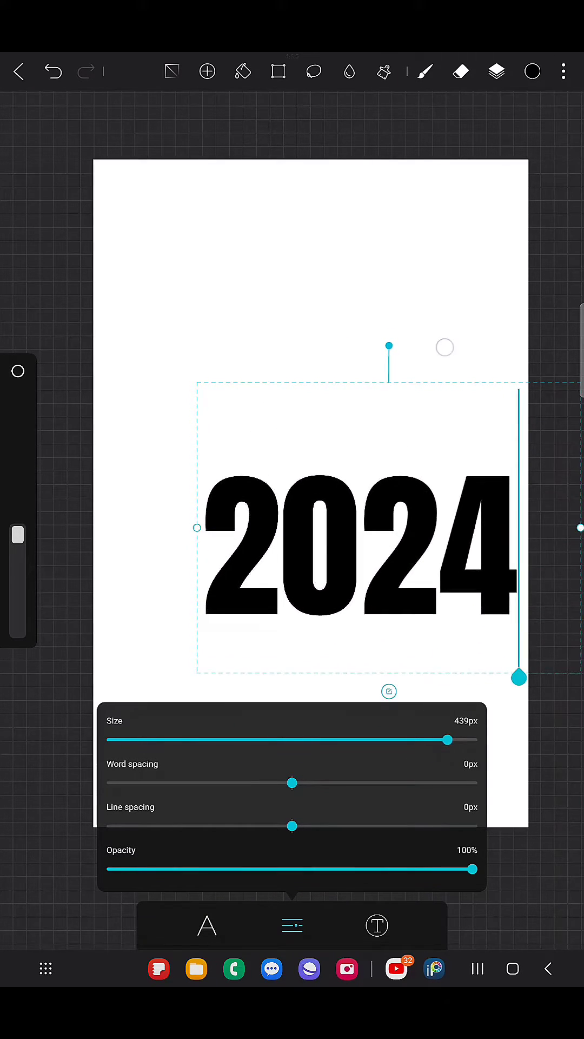
pyautogui.moveTo(446, 346); pyautogui.dragTo(349, 288)
pyautogui.moveTo(448, 739); pyautogui.dragTo(488, 742)
pyautogui.moveTo(488, 490); pyautogui.dragTo(538, 494)
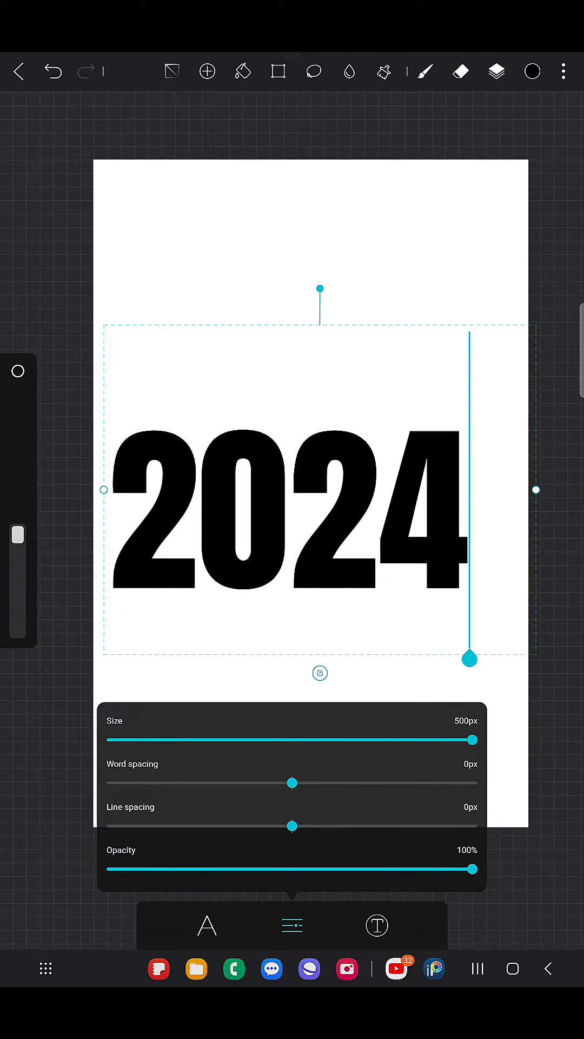
pyautogui.moveTo(257, 585); pyautogui.dragTo(261, 553)
pyautogui.click(273, 617)
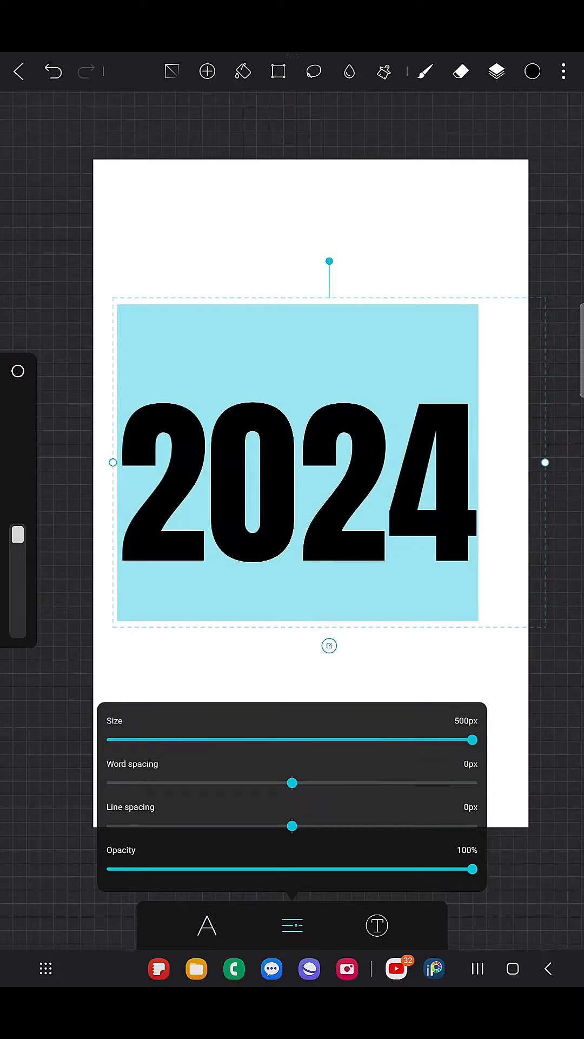
pyautogui.moveTo(431, 327); pyautogui.dragTo(439, 278)
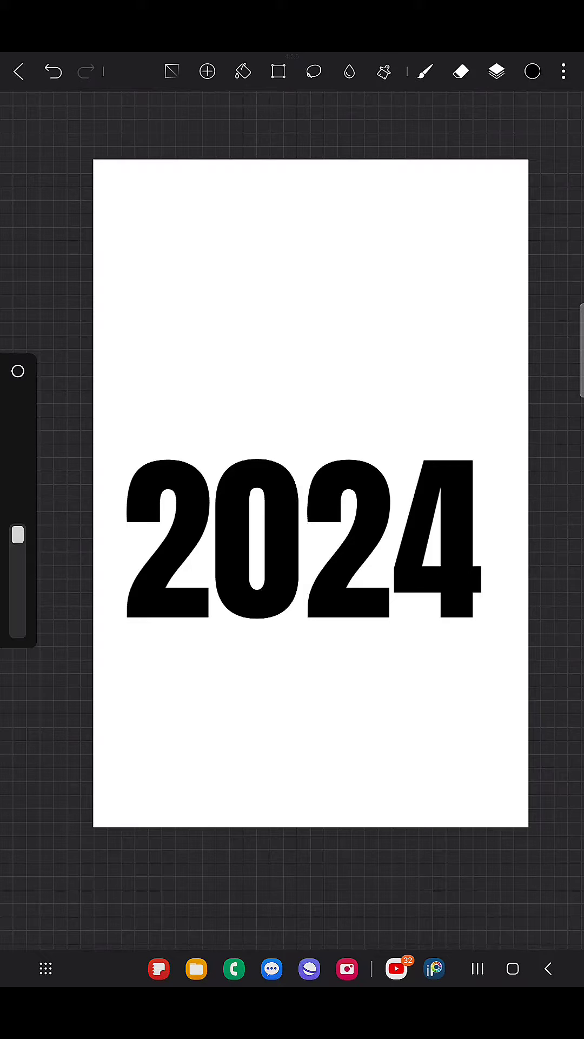
# Rasterize the 2024 text layer into plain pixels
pyautogui.click(279, 72)
pyautogui.click(497, 70)
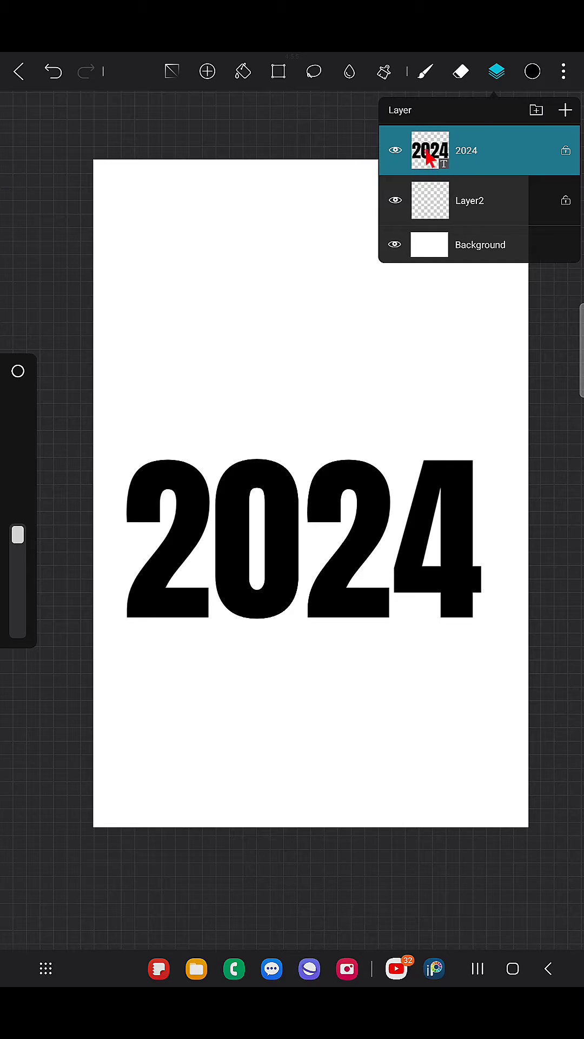
pyautogui.click(494, 153)
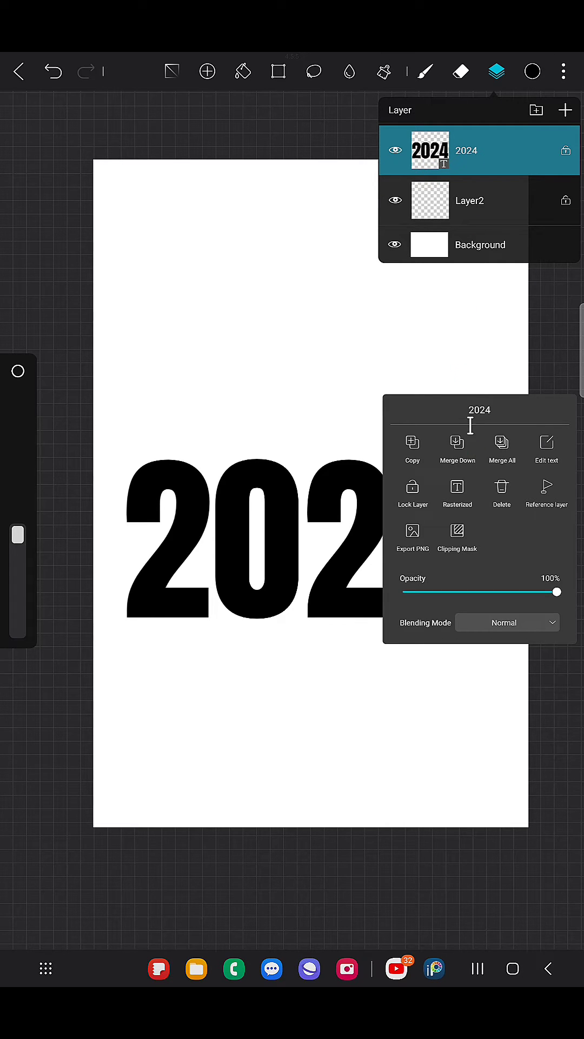
pyautogui.click(468, 486)
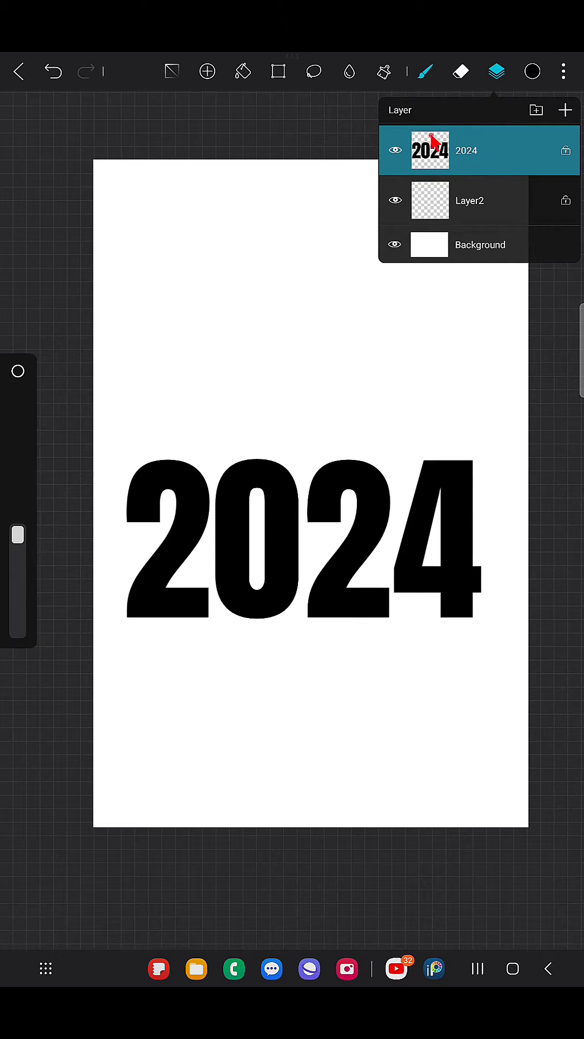
# Scale the 2024 lettering to nearly full page width and move it slightly higher
pyautogui.click(278, 71)
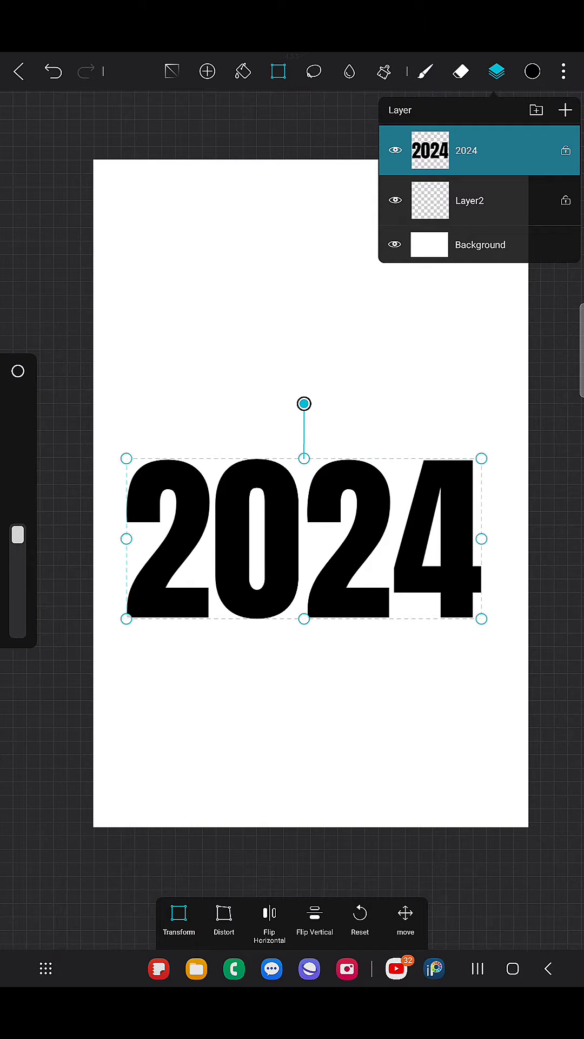
pyautogui.moveTo(300, 573); pyautogui.dragTo(290, 509)
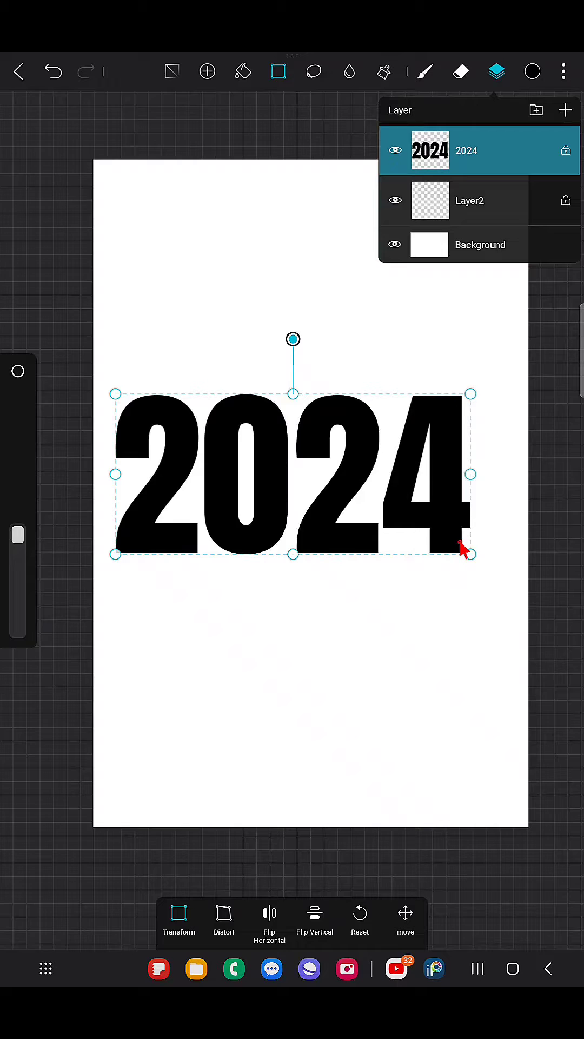
pyautogui.moveTo(464, 549); pyautogui.dragTo(475, 619)
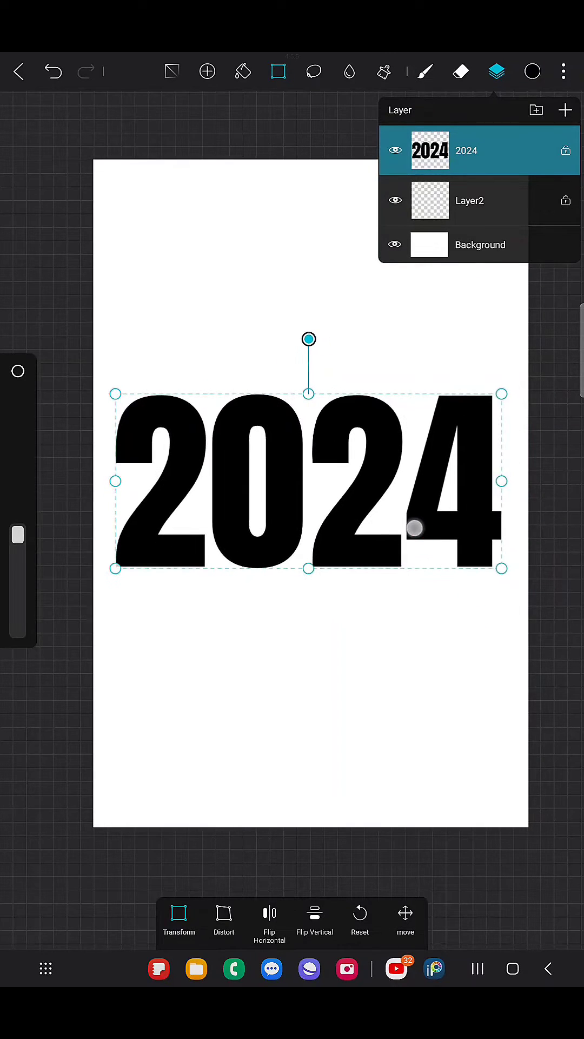
pyautogui.moveTo(415, 528); pyautogui.dragTo(417, 538)
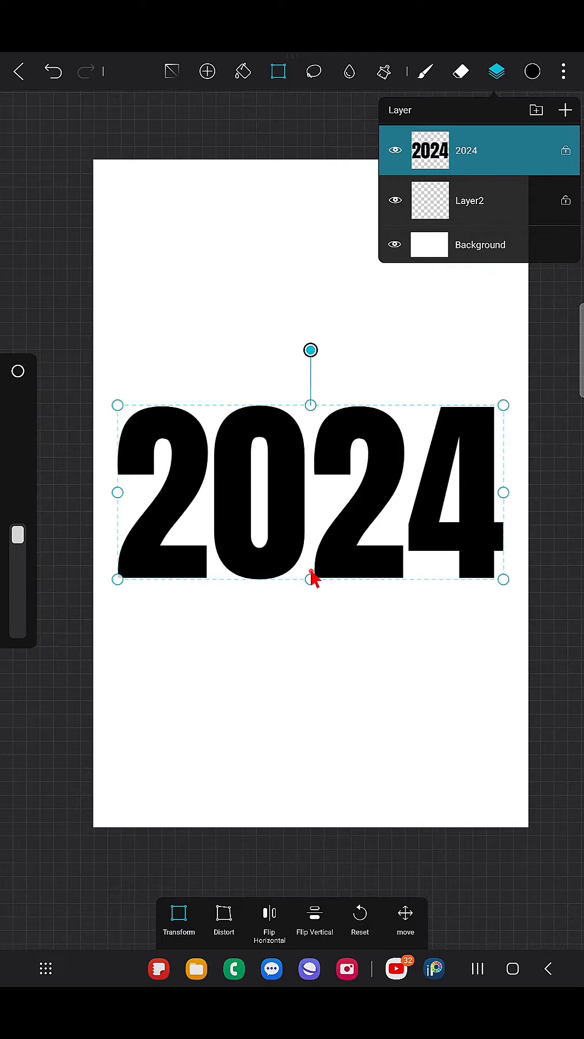
pyautogui.moveTo(304, 498); pyautogui.dragTo(305, 494)
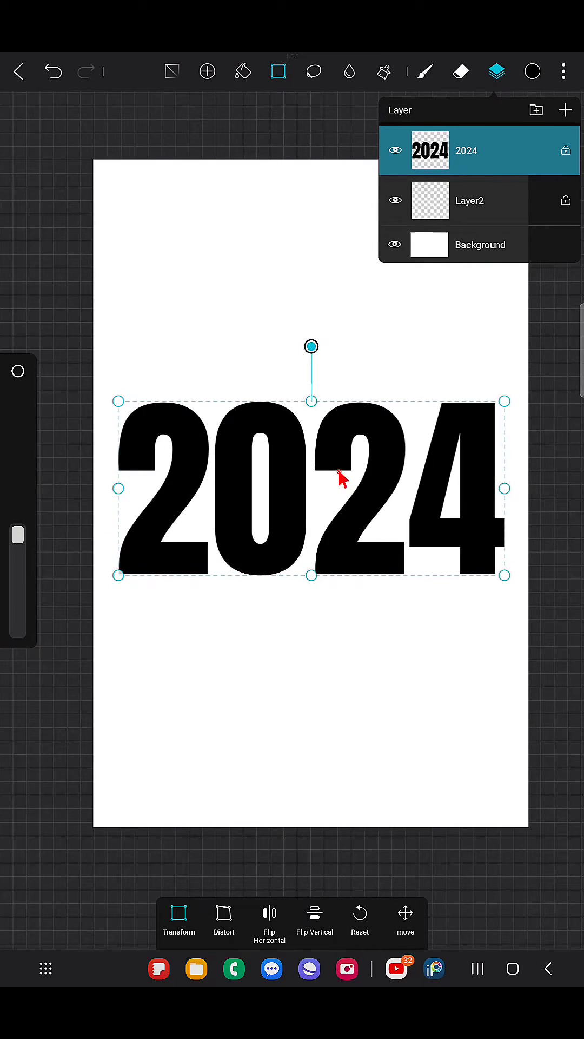
pyautogui.click(280, 71)
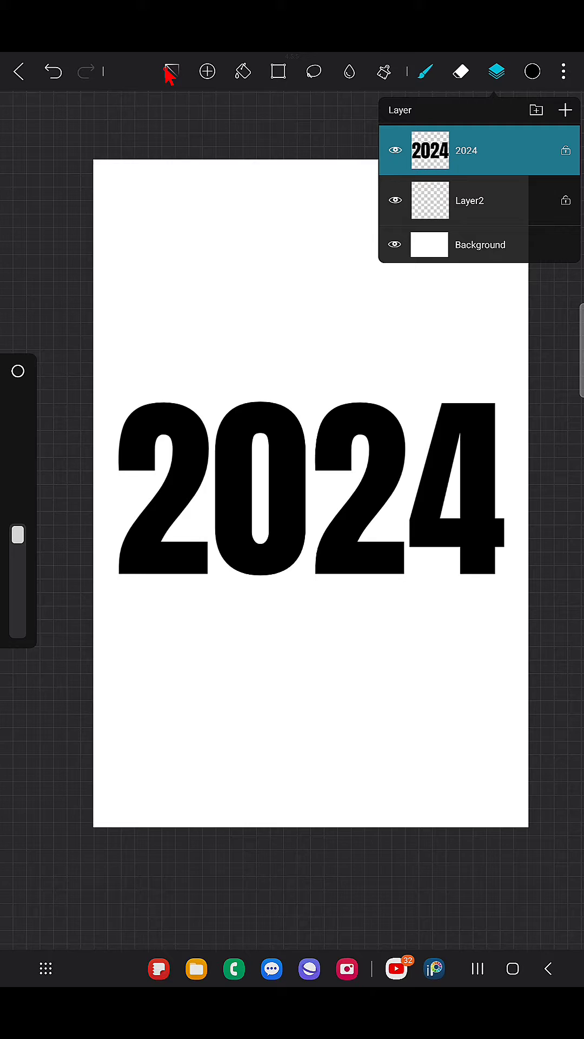
# Choose a gradient fill with a light blue start colour and pink end colour
pyautogui.click(208, 70)
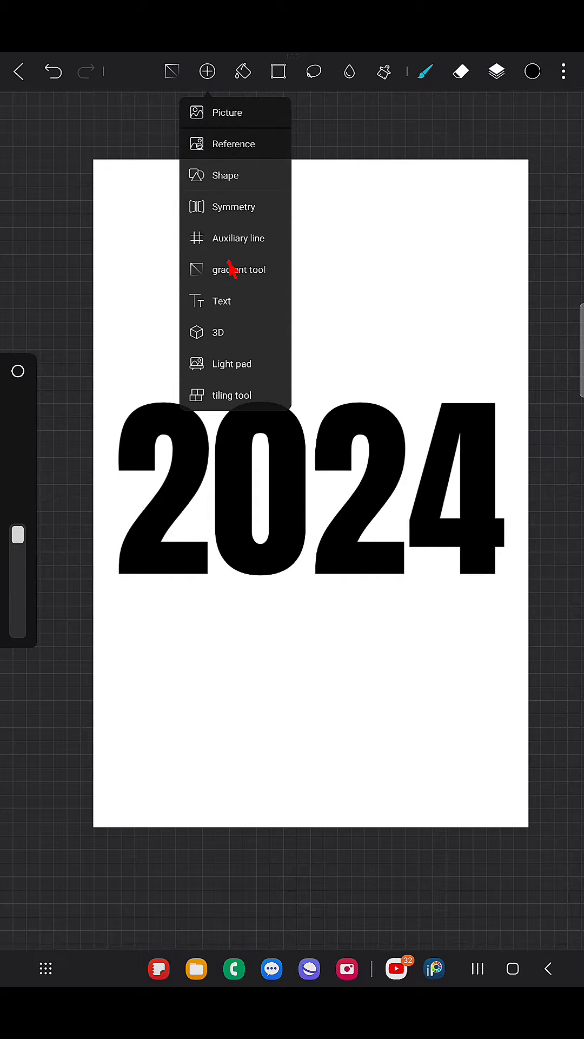
pyautogui.click(232, 270)
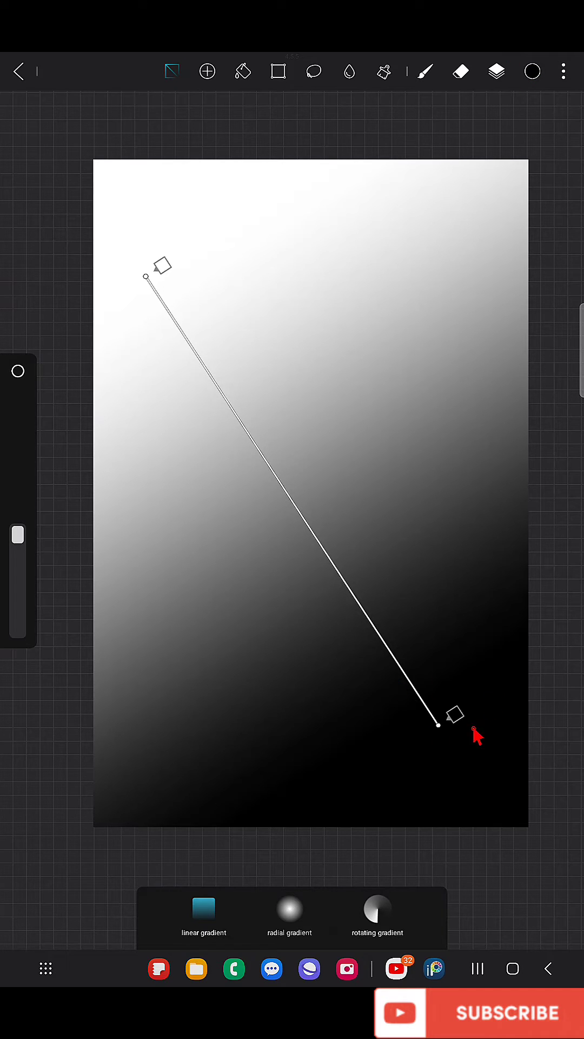
pyautogui.click(455, 713)
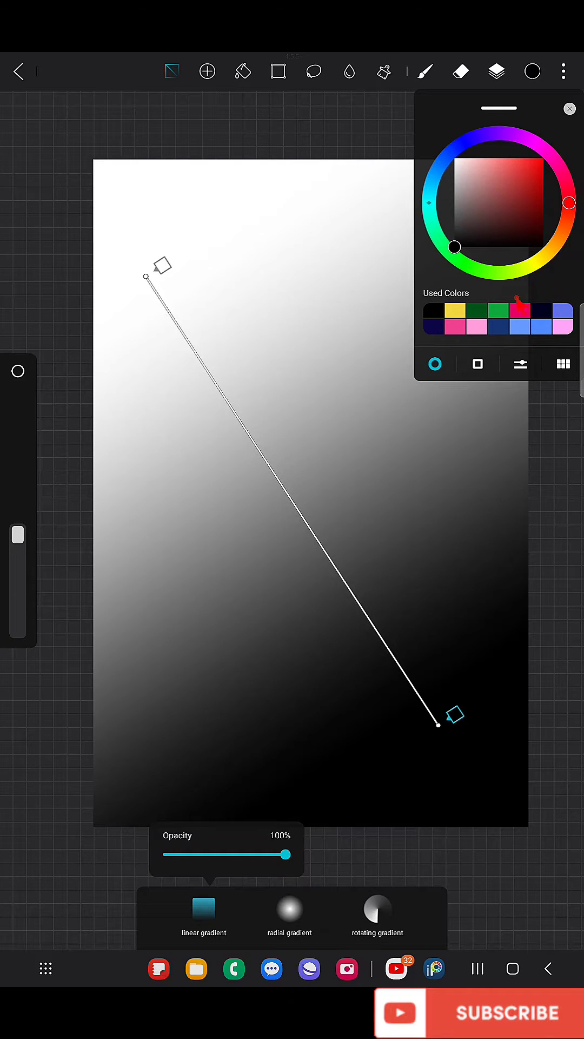
pyautogui.click(519, 306)
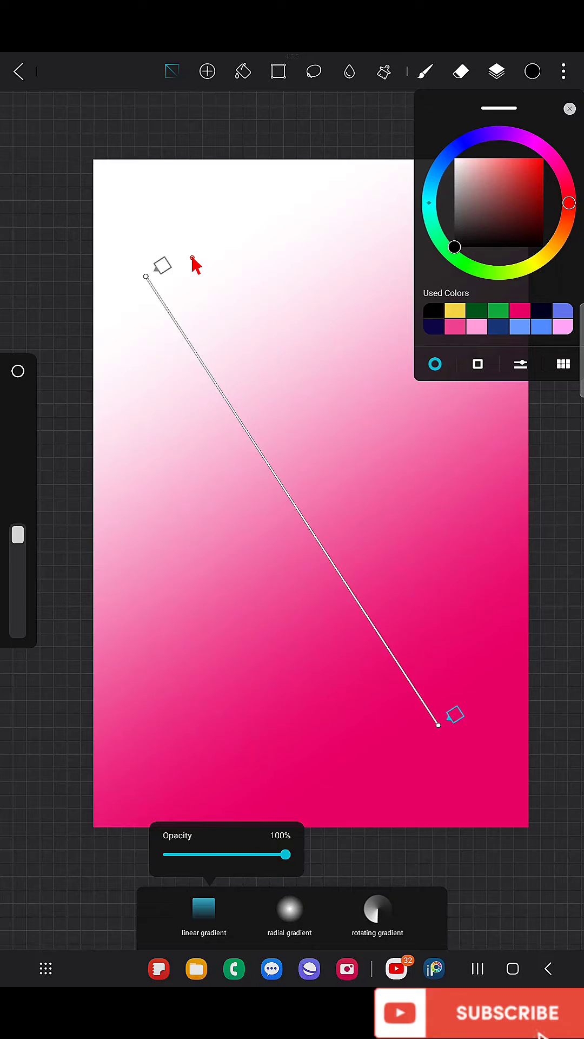
pyautogui.click(162, 265)
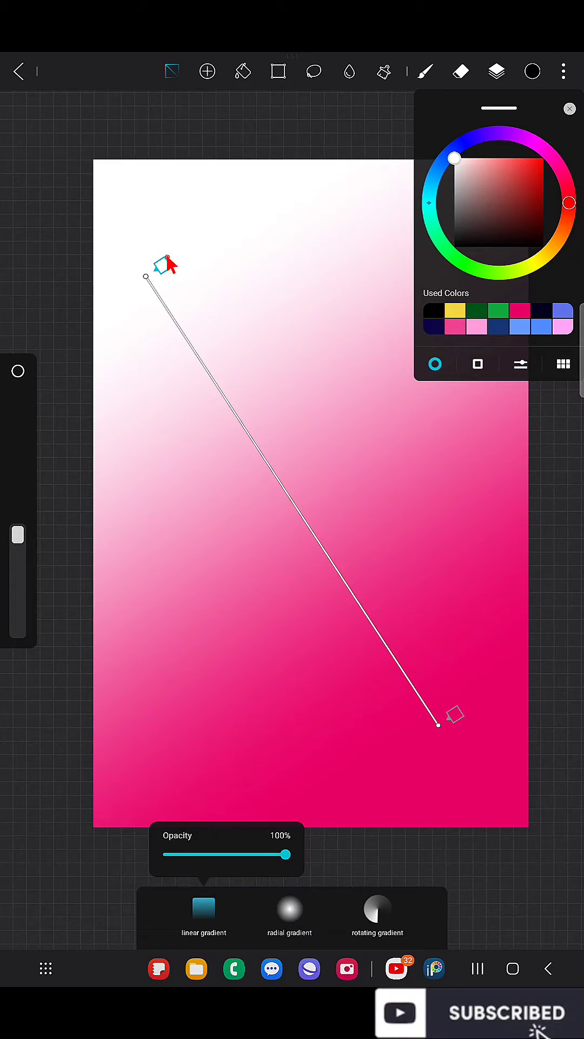
pyautogui.click(518, 324)
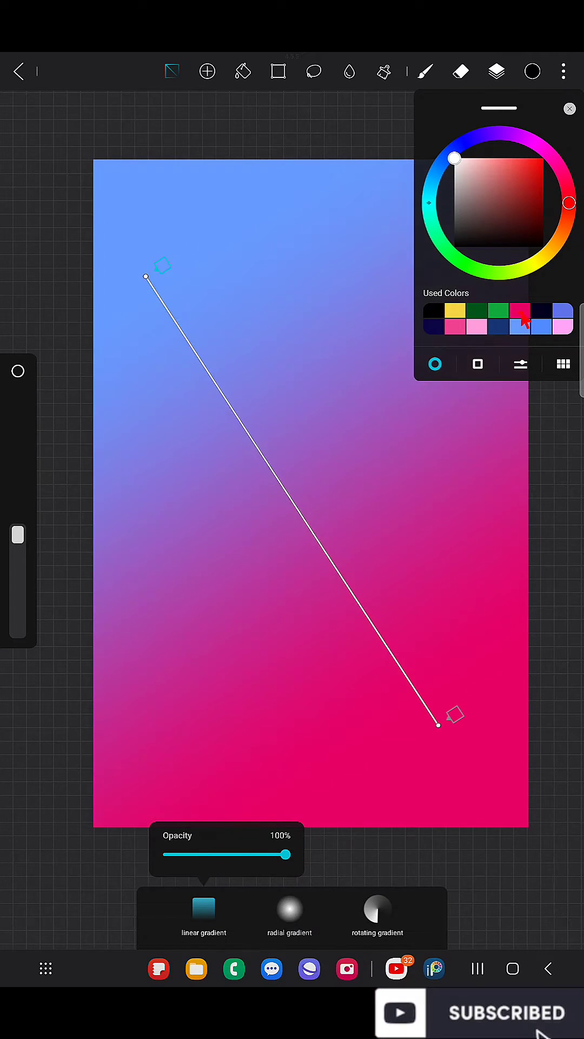
# Drag the gradient handles so it runs diagonally from top-left to bottom-right
pyautogui.scroll(-3, 446, 680)
pyautogui.scroll(1, 445, 680)
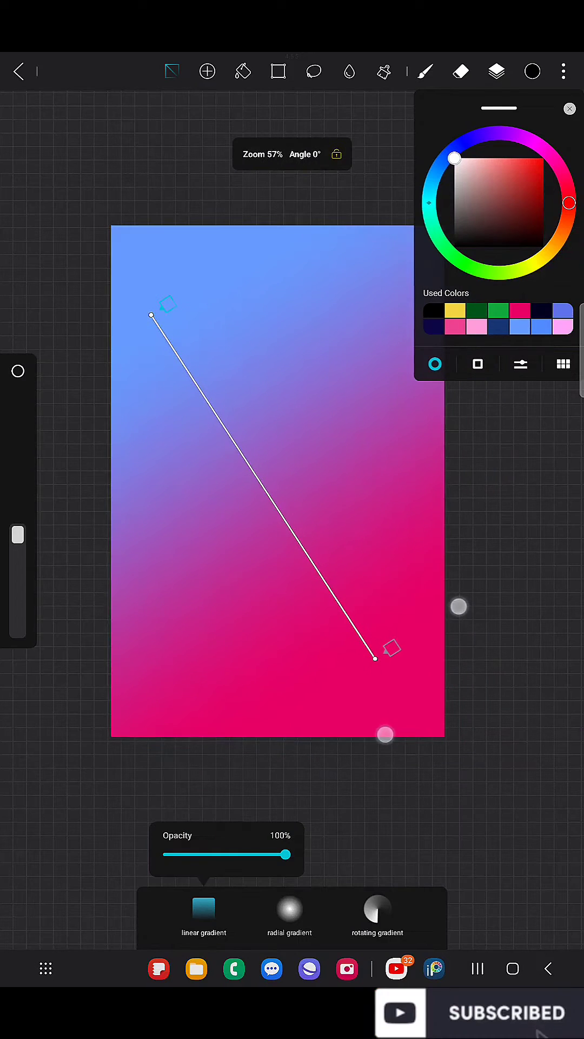
pyautogui.moveTo(374, 657); pyautogui.dragTo(394, 742)
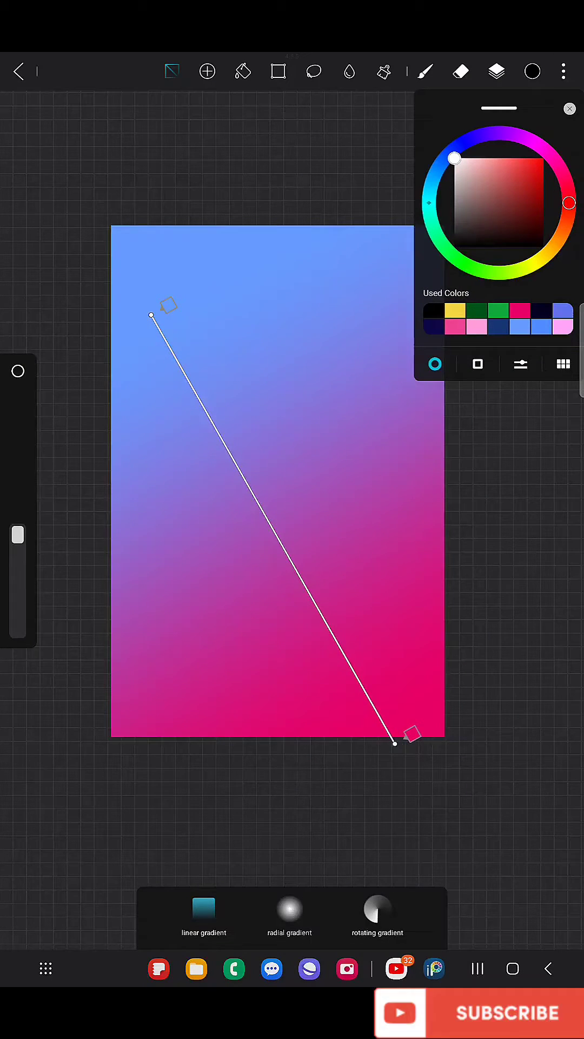
pyautogui.moveTo(152, 315)
pyautogui.mouseDown()
pyautogui.moveTo(140, 198)
pyautogui.moveTo(253, 457)
pyautogui.moveTo(232, 440)
pyautogui.moveTo(98, 168)
pyautogui.moveTo(105, 165)
pyautogui.mouseUp()
pyautogui.moveTo(395, 744)
pyautogui.mouseDown()
pyautogui.moveTo(453, 832)
pyautogui.moveTo(399, 734)
pyautogui.mouseUp()
pyautogui.moveTo(105, 165)
pyautogui.mouseDown()
pyautogui.moveTo(151, 257)
pyautogui.moveTo(161, 300)
pyautogui.moveTo(159, 287)
pyautogui.mouseUp()
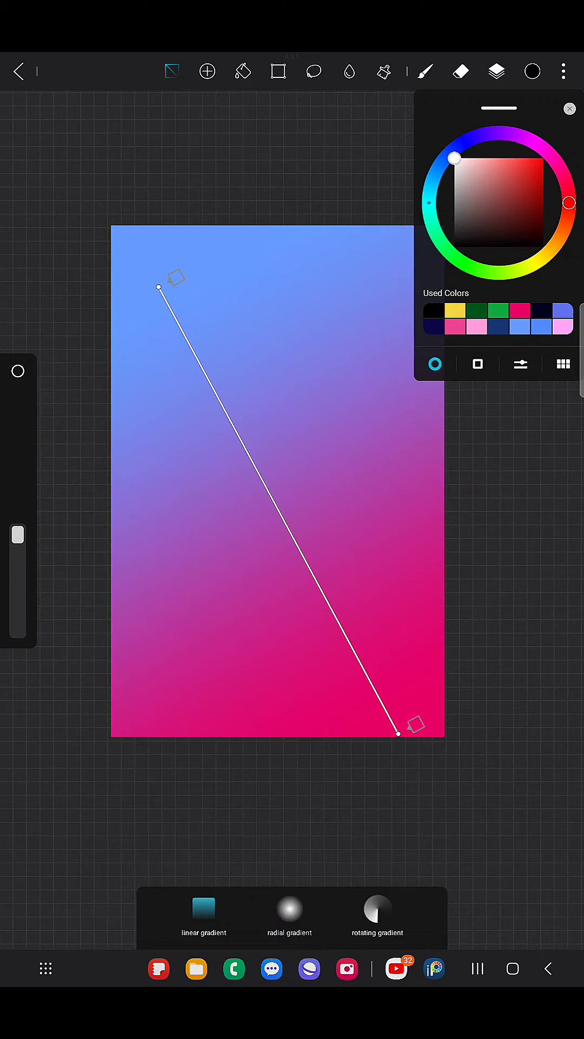
# Apply the gradient and make Layer3 a clipping mask on the 2024 layer, toggling visibility to check
pyautogui.click(425, 69)
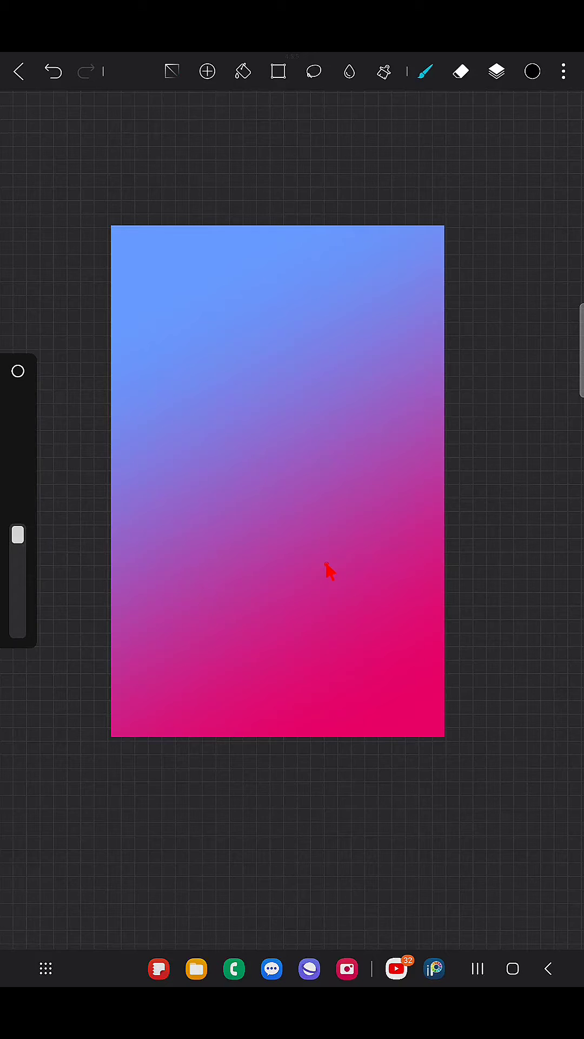
pyautogui.click(498, 69)
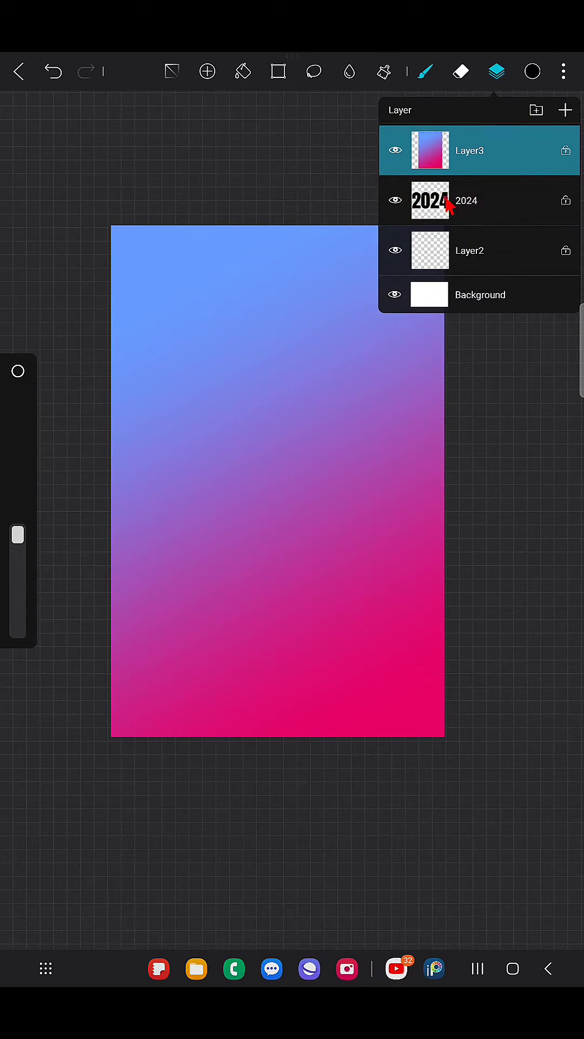
pyautogui.click(496, 151)
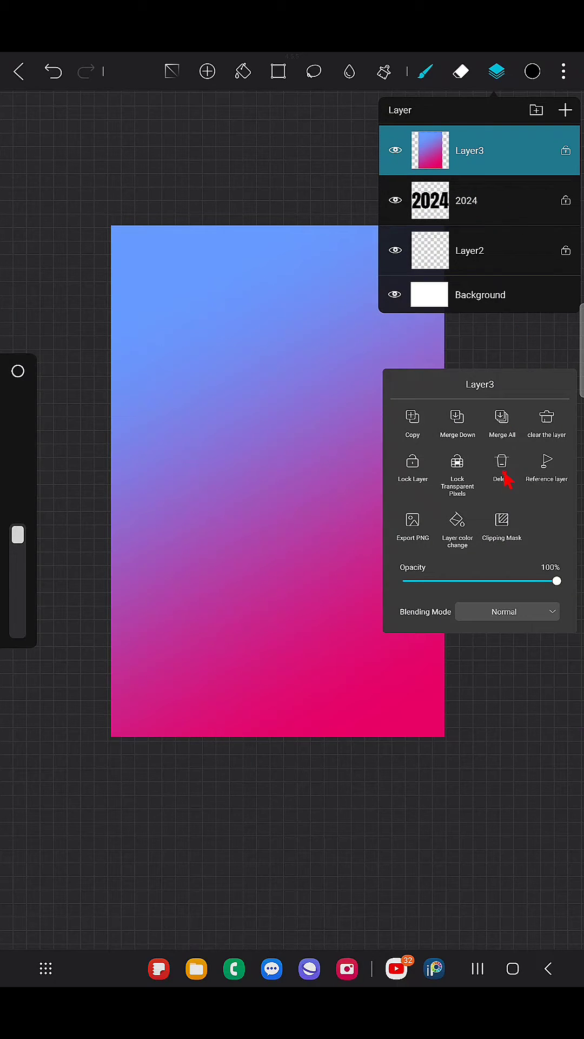
pyautogui.click(503, 521)
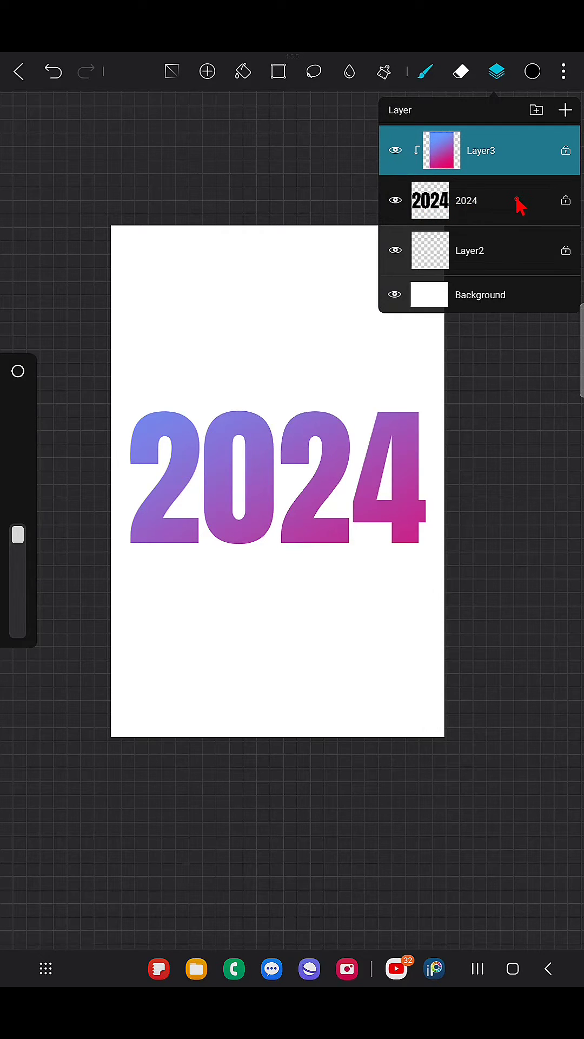
pyautogui.click(395, 151)
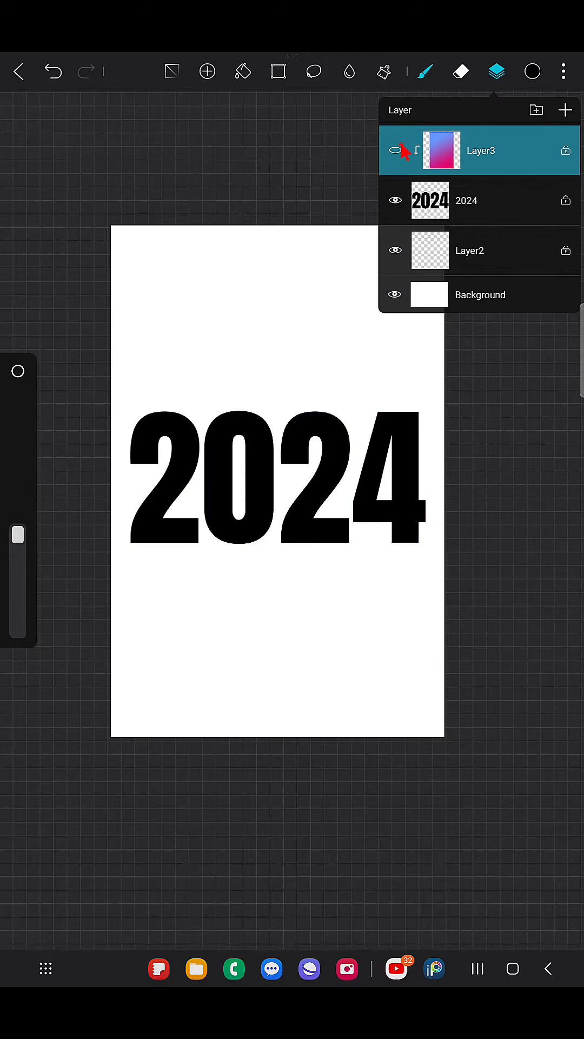
pyautogui.click(397, 151)
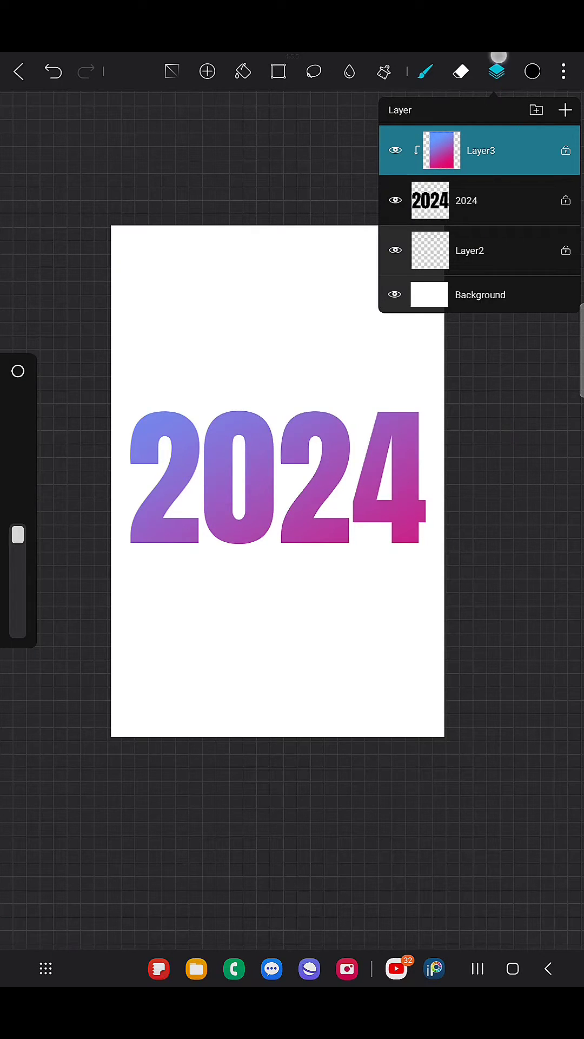
# Zoom and pan around the gradient-filled 2024 lettering, then bring up the canvas options menu
pyautogui.scroll(3, 379, 541)
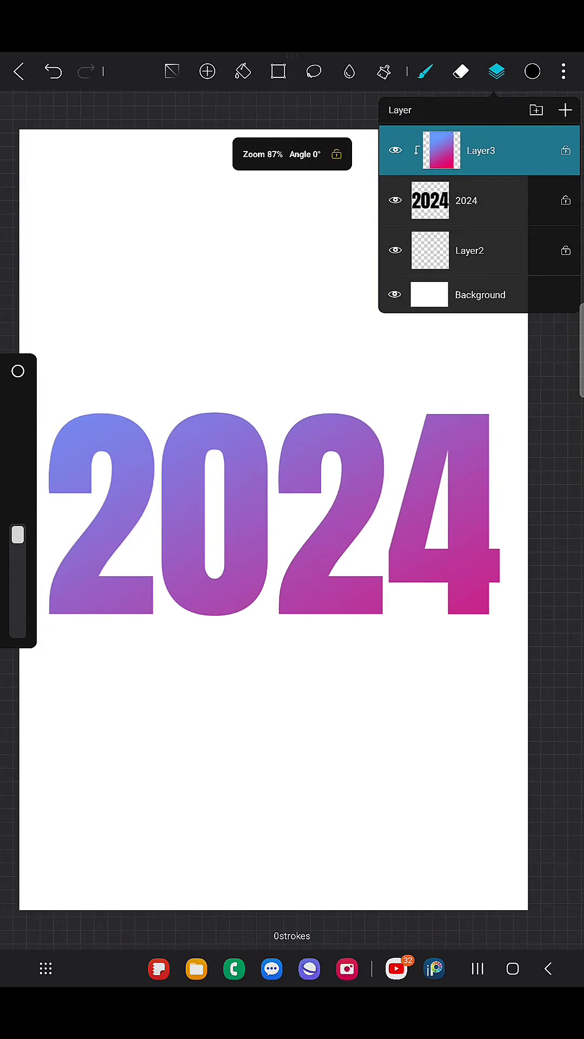
pyautogui.click(497, 71)
pyautogui.scroll(3, 420, 501)
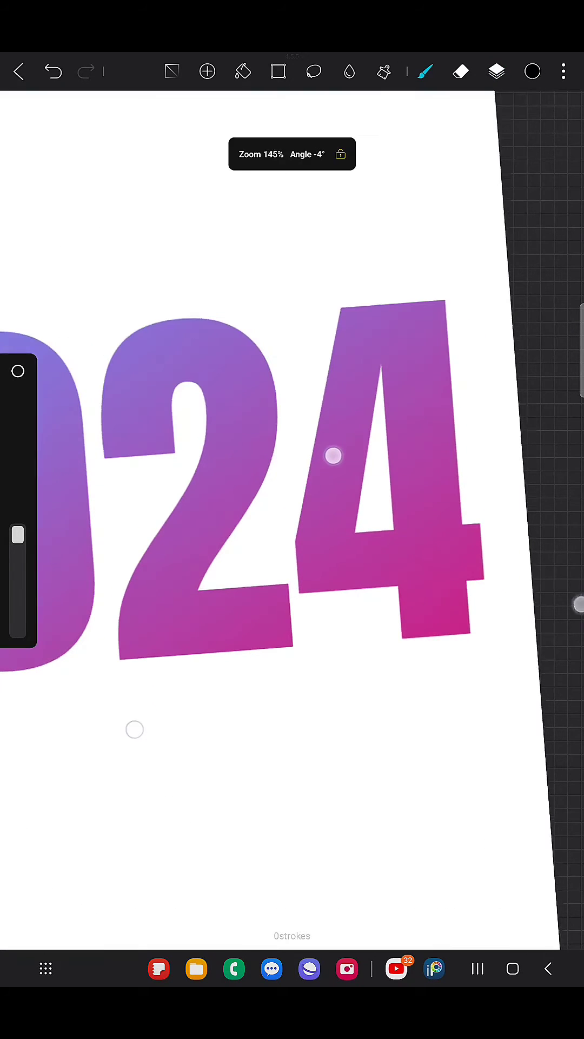
pyautogui.scroll(-3, 411, 511)
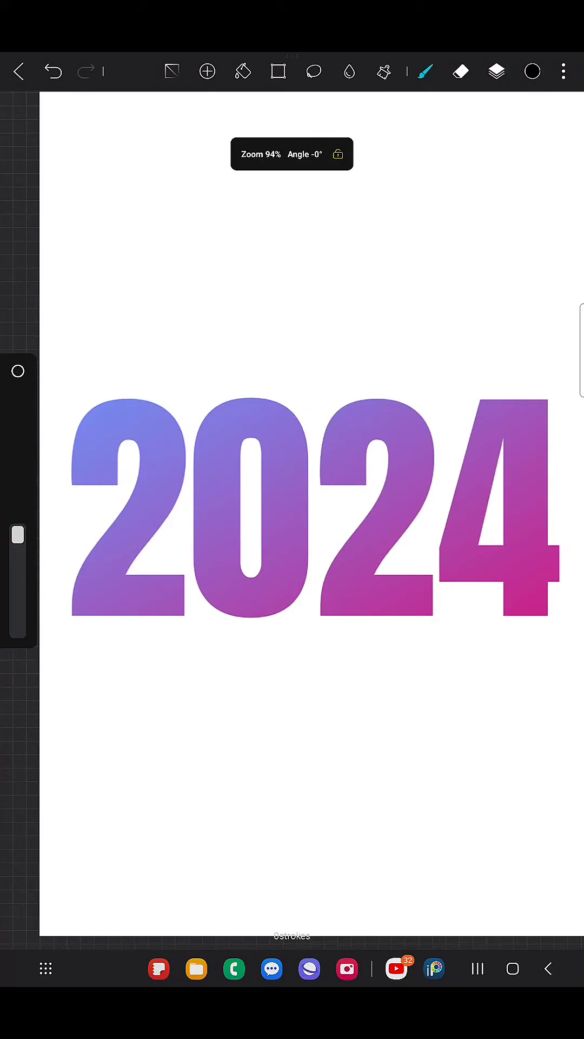
pyautogui.scroll(4, 368, 530)
pyautogui.hscroll(5, 248, 525)
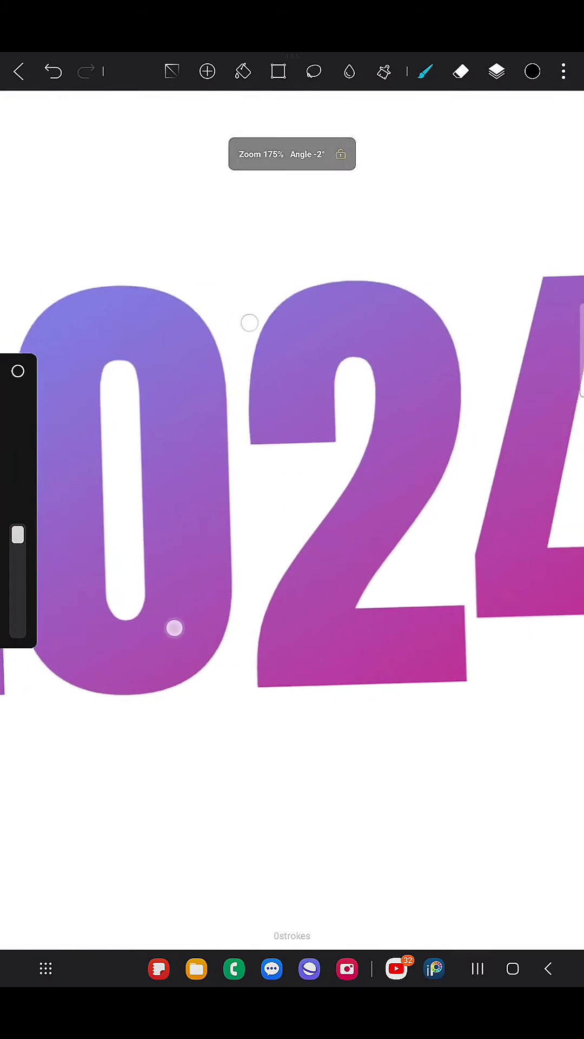
pyautogui.hscroll(2, 352, 476)
pyautogui.scroll(-2, 465, 487)
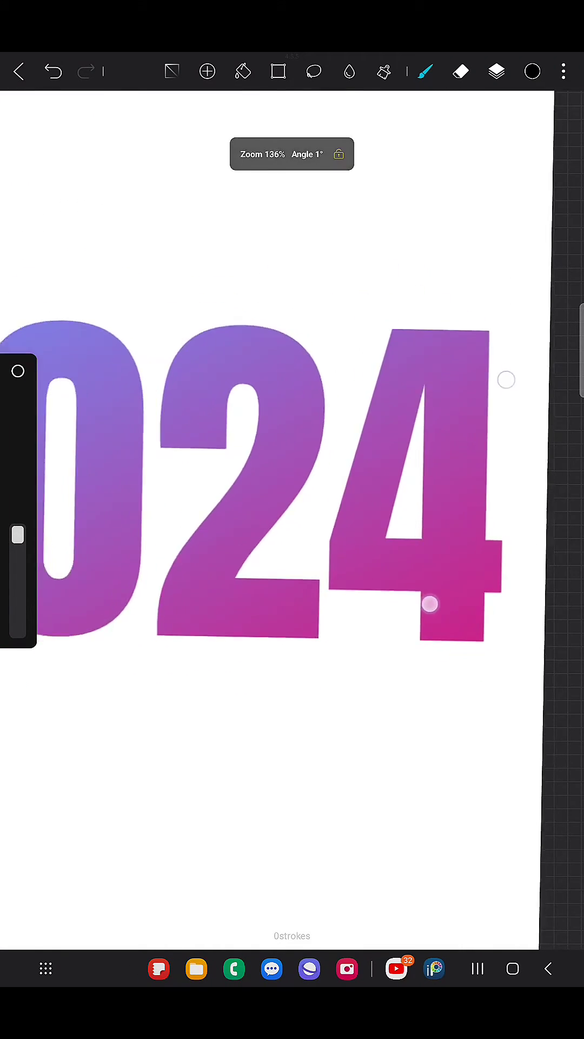
pyautogui.scroll(-2, 509, 476)
pyautogui.scroll(-1, 535, 481)
pyautogui.scroll(-1, 507, 565)
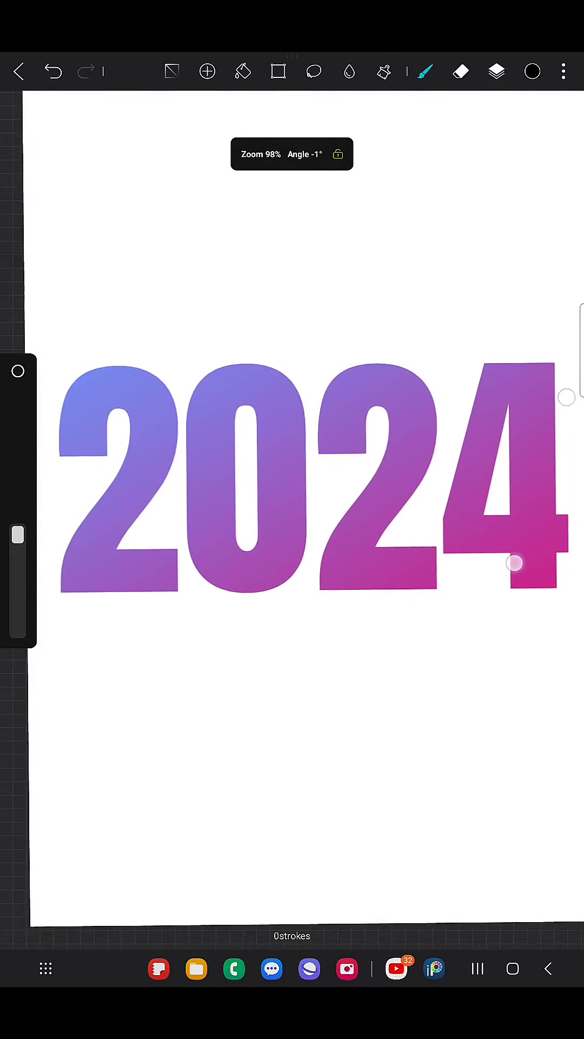
pyautogui.scroll(-1, 507, 566)
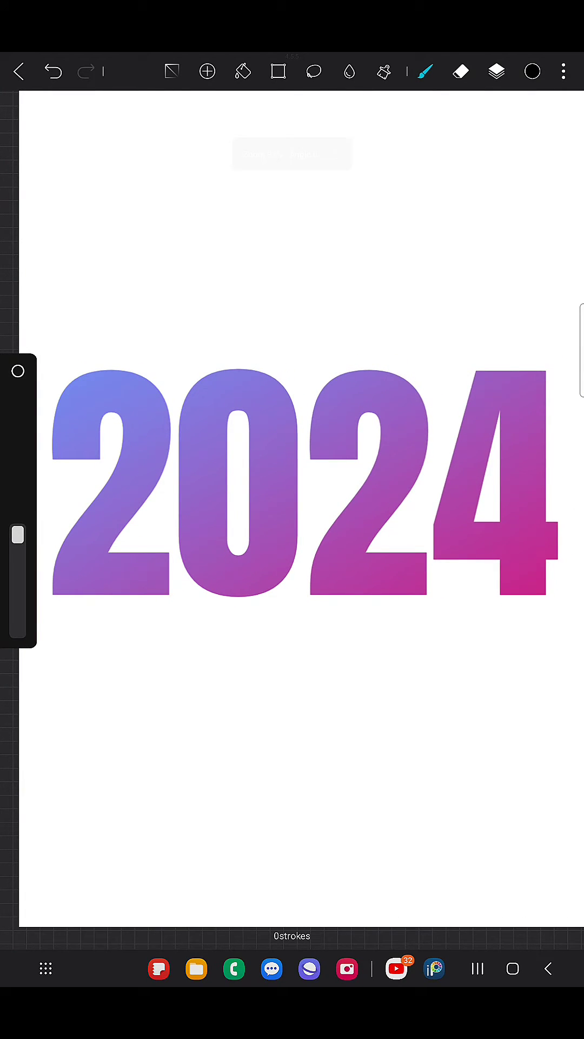
pyautogui.click(564, 71)
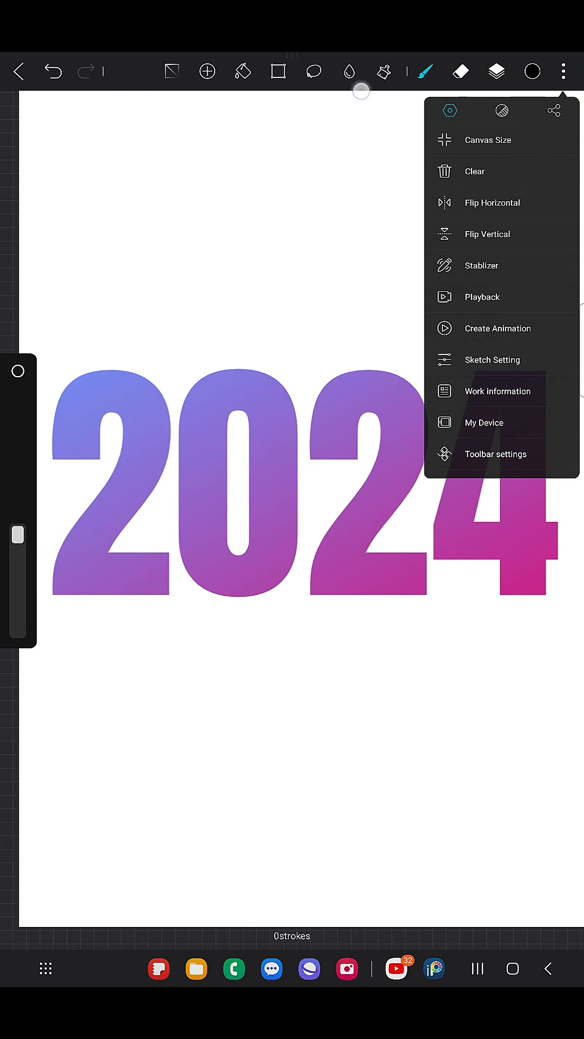
# Export the 2024 artwork as a JPG to the album
pyautogui.click(554, 111)
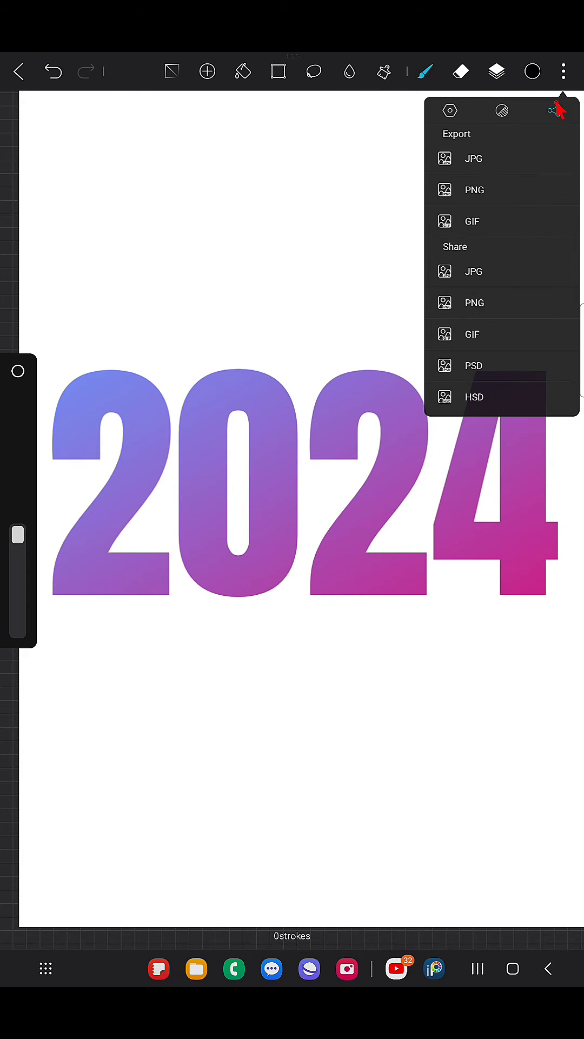
pyautogui.click(497, 156)
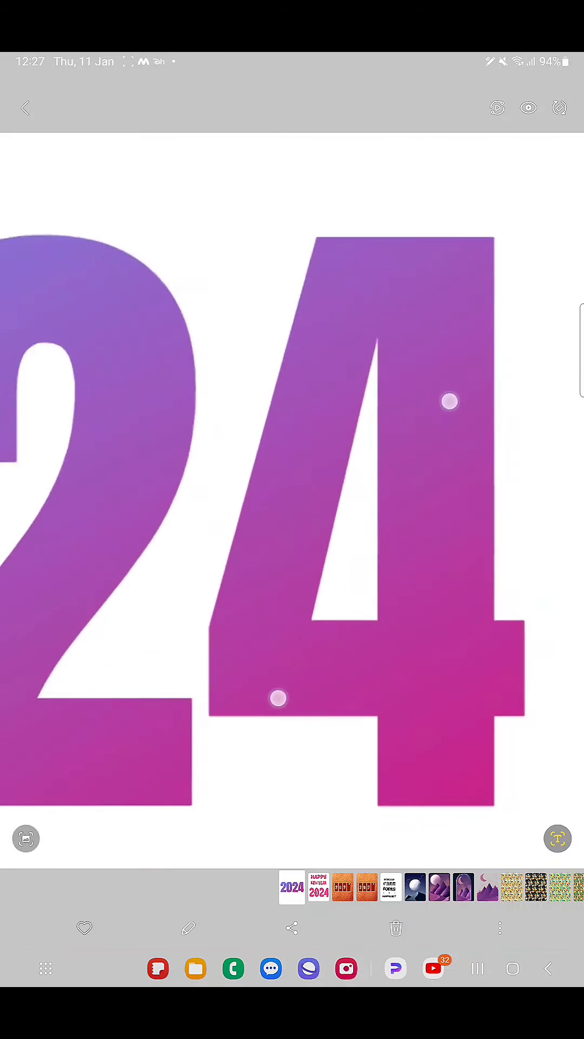
# Zoom into the exported JPG in Samsung Gallery, then switch back to HiPaint via Recents
pyautogui.scroll(-3, 489, 654)
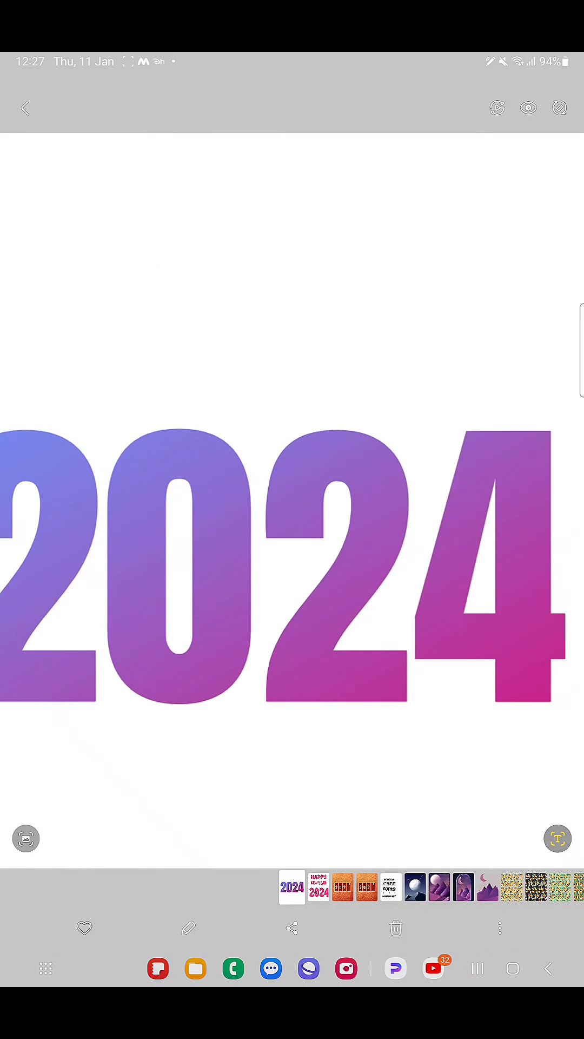
pyautogui.scroll(-3, 353, 602)
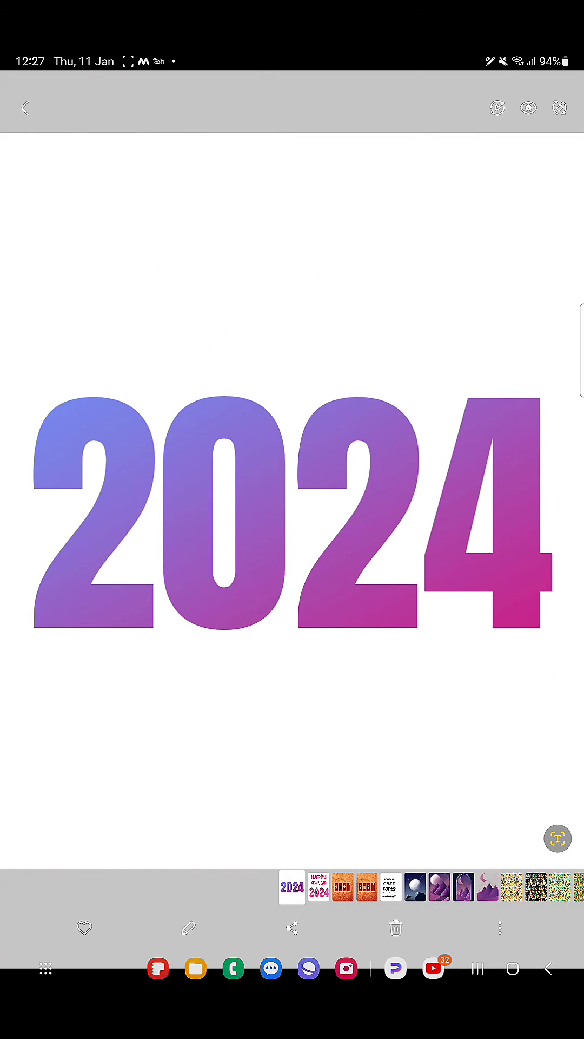
pyautogui.click(474, 967)
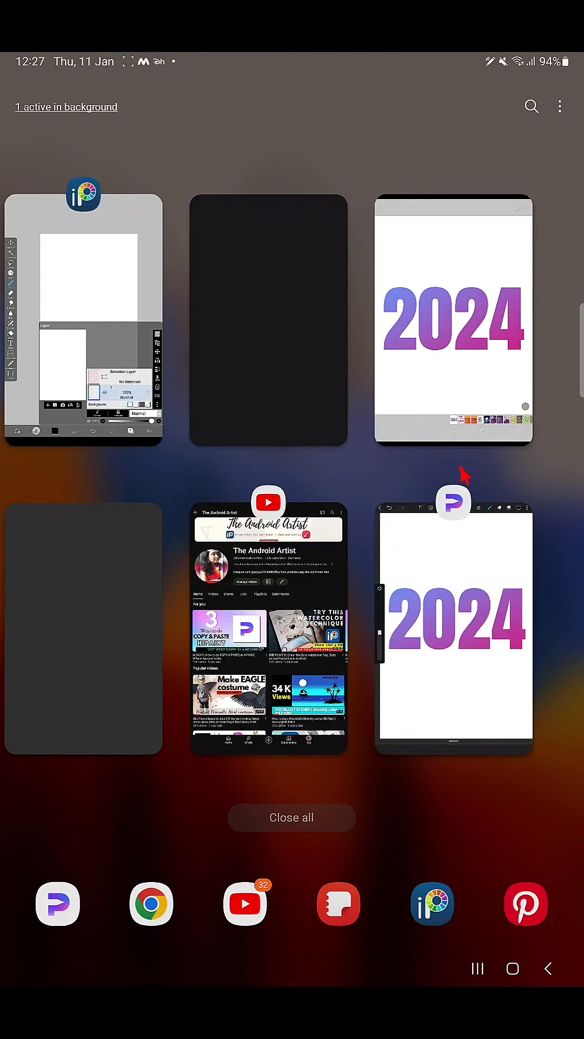
pyautogui.click(437, 582)
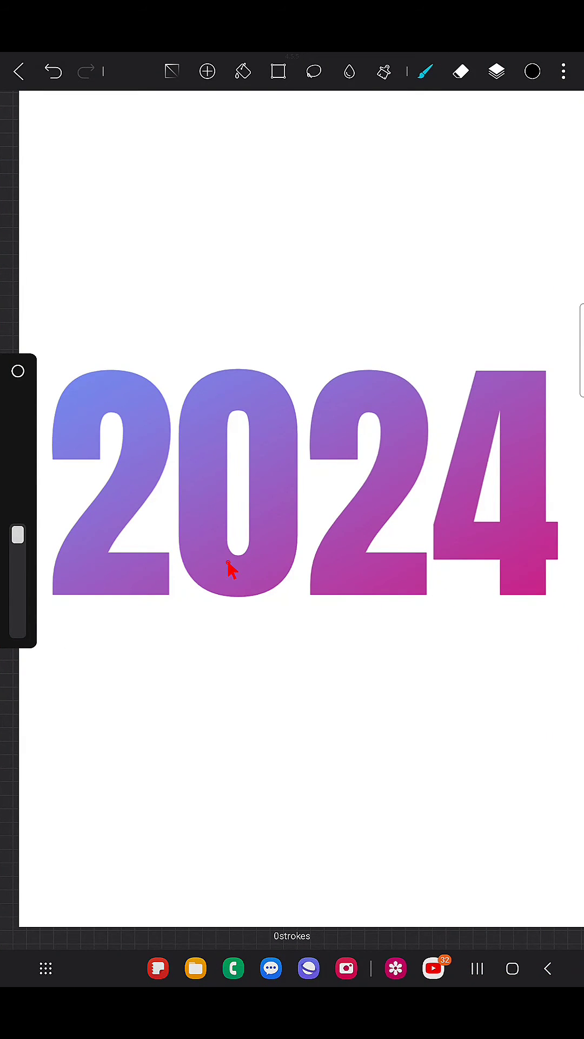
# Hide the white Background layer and export the gradient 2024 as a transparent PNG to the album
pyautogui.click(497, 71)
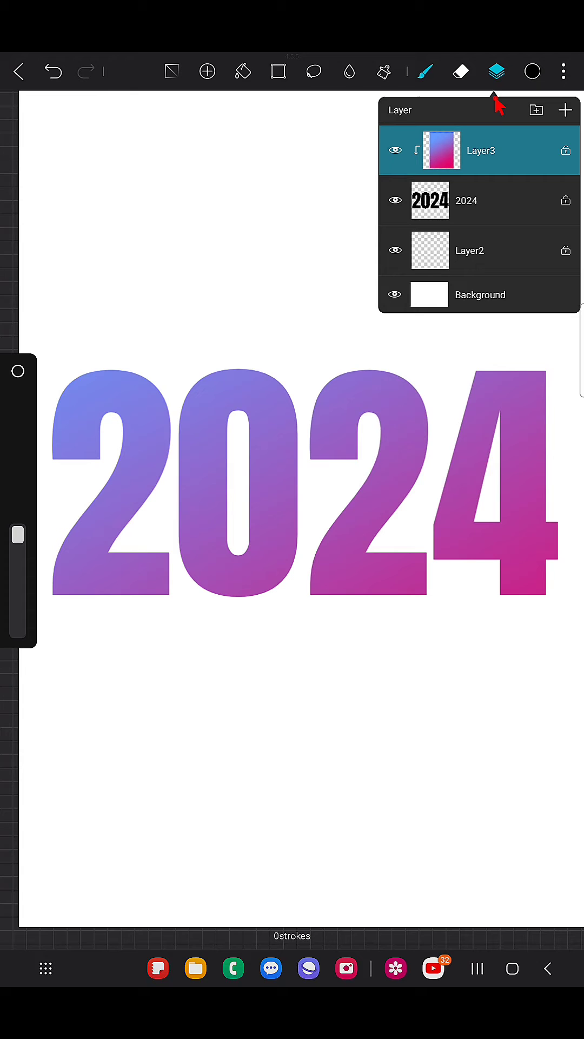
pyautogui.click(395, 295)
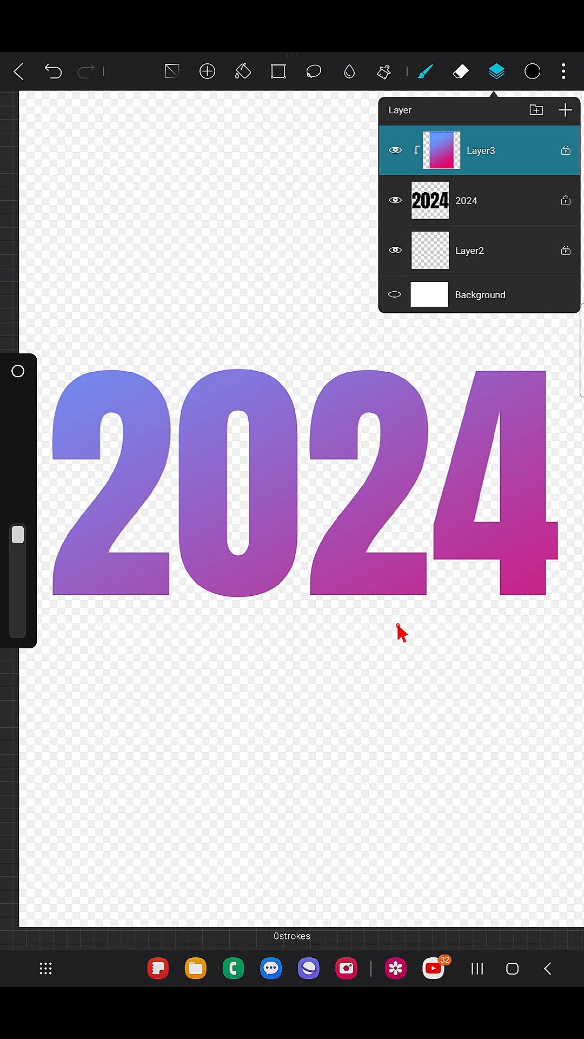
pyautogui.click(564, 71)
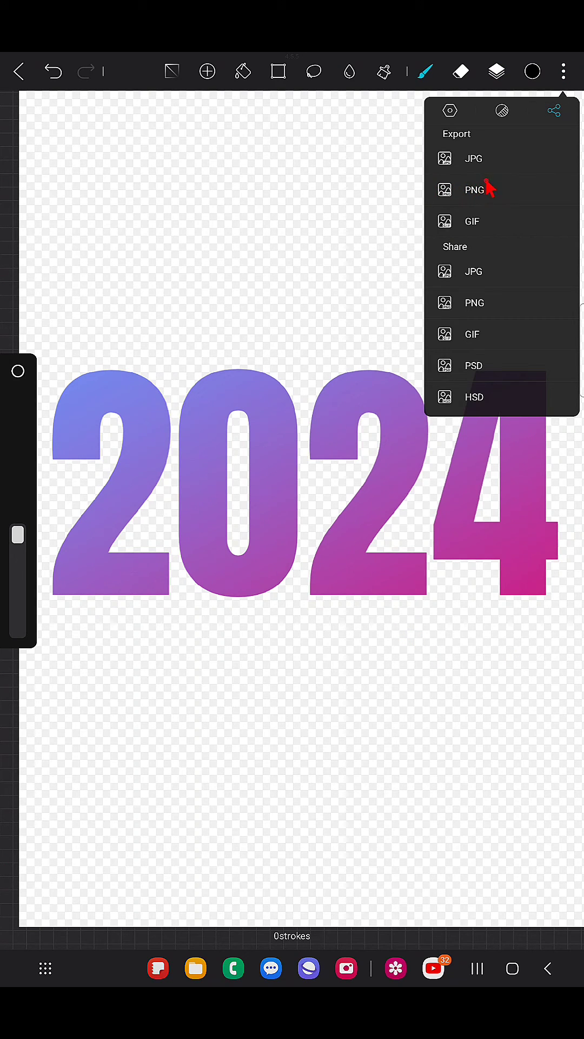
pyautogui.click(486, 186)
pyautogui.click(292, 98)
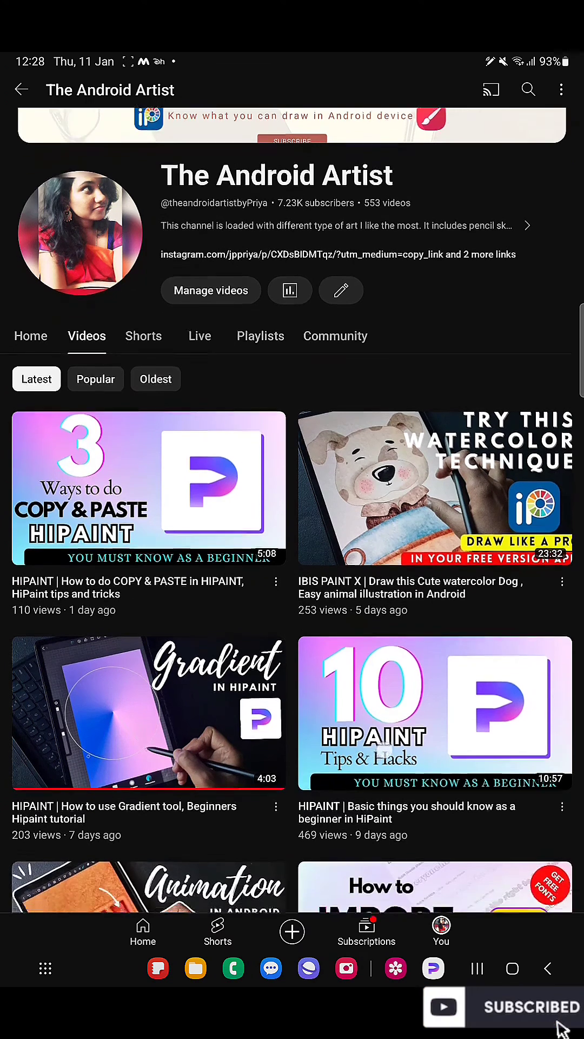
# Browse the channel's Playlists tab, showing Hi Paint, Canva tutorials and IBIS PAINT X collections
pyautogui.scroll(-7, 419, 562)
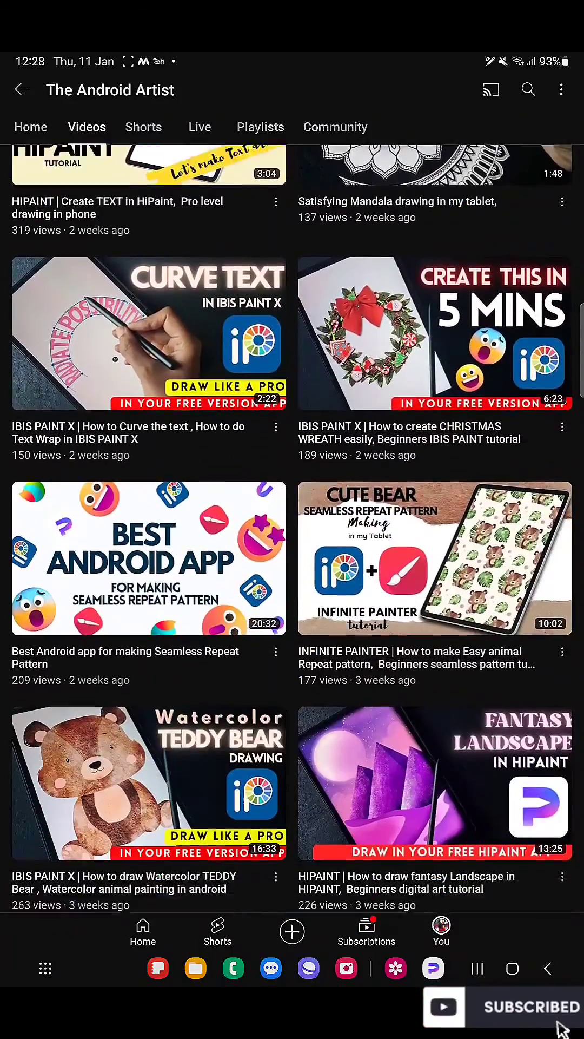
pyautogui.scroll(-8, 419, 541)
pyautogui.scroll(10, 420, 524)
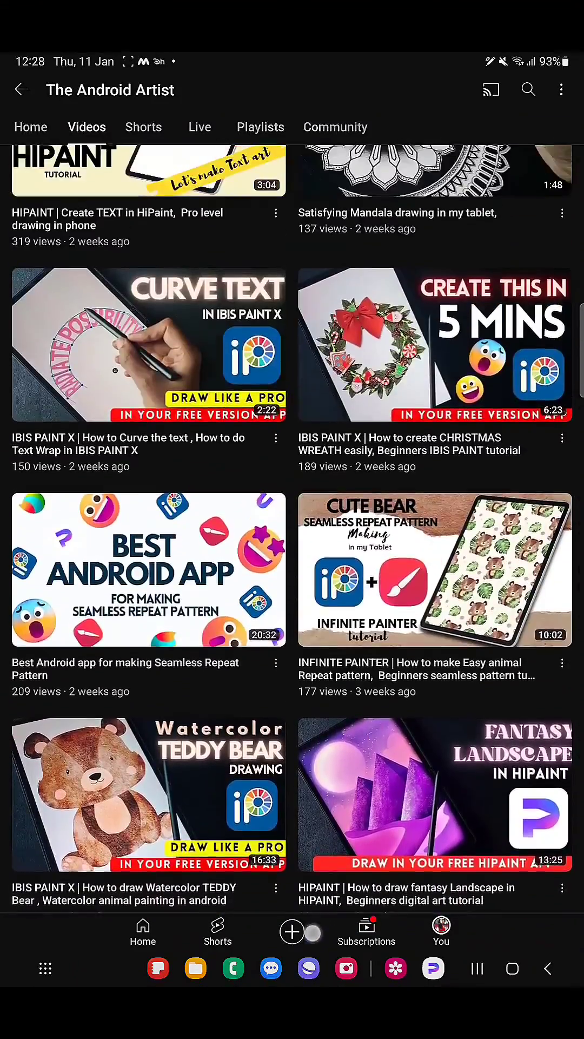
pyautogui.scroll(5, 420, 524)
pyautogui.scroll(5, 338, 389)
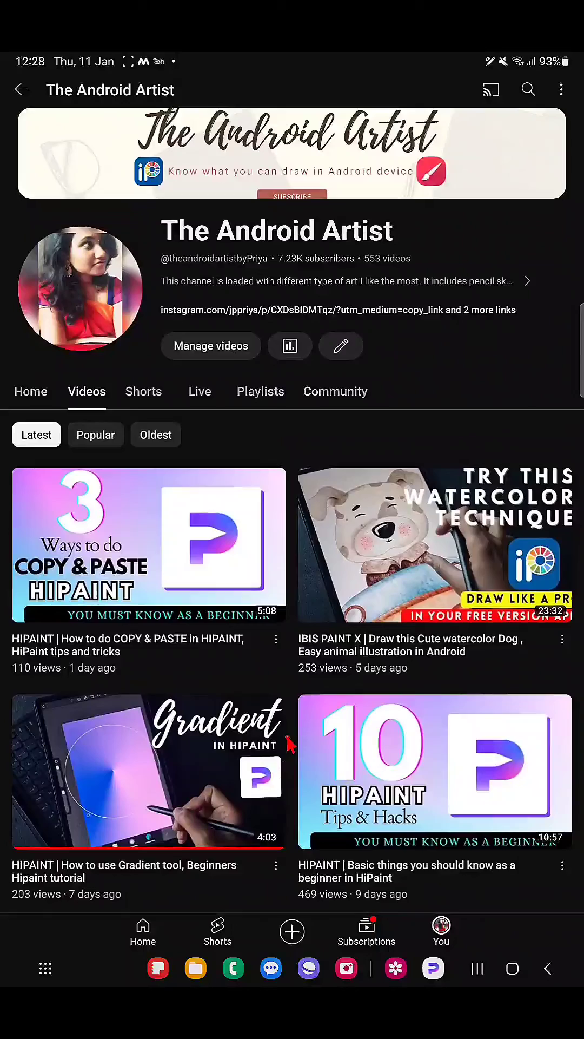
pyautogui.click(273, 392)
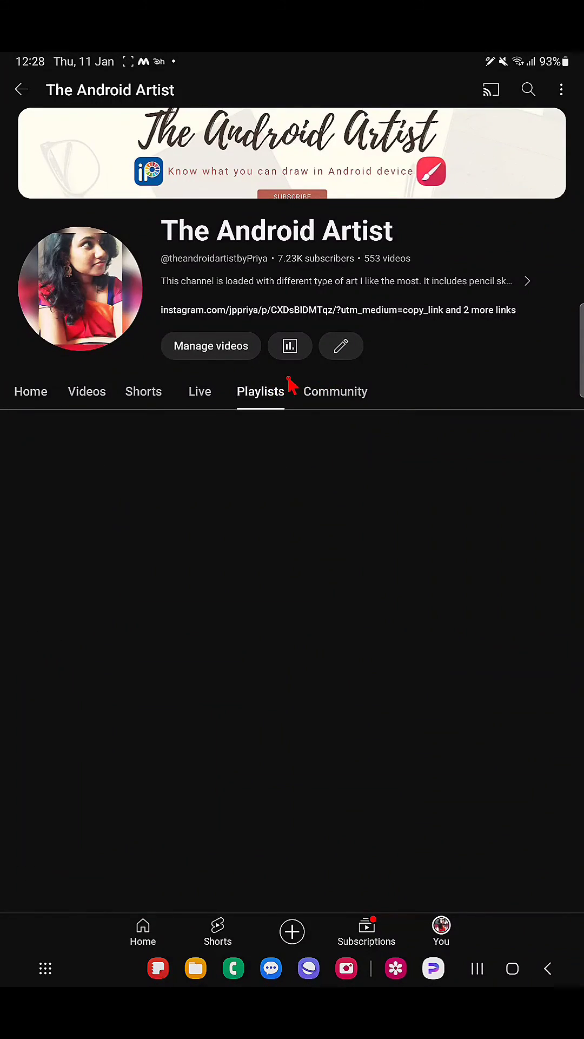
pyautogui.scroll(-2, 429, 605)
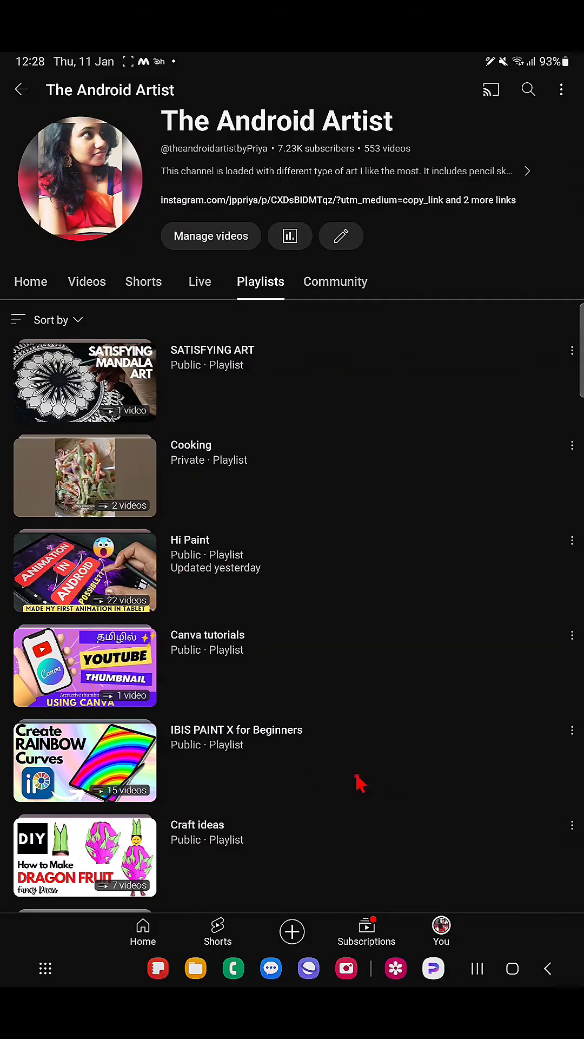
pyautogui.moveTo(320, 698); pyautogui.dragTo(346, 306)
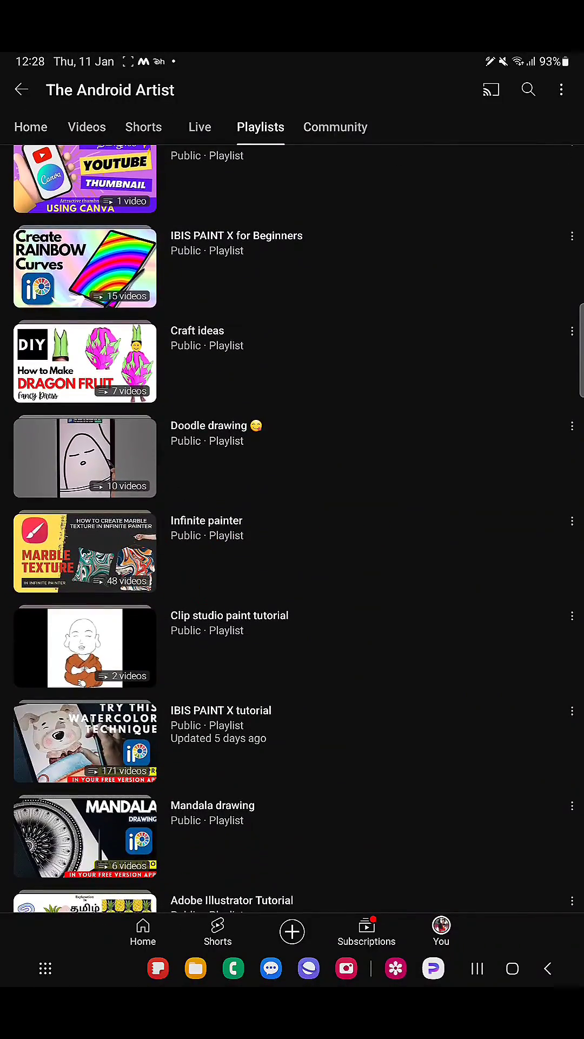
pyautogui.moveTo(377, 514)
pyautogui.mouseDown()
pyautogui.moveTo(389, 624)
pyautogui.moveTo(394, 939)
pyautogui.mouseUp()
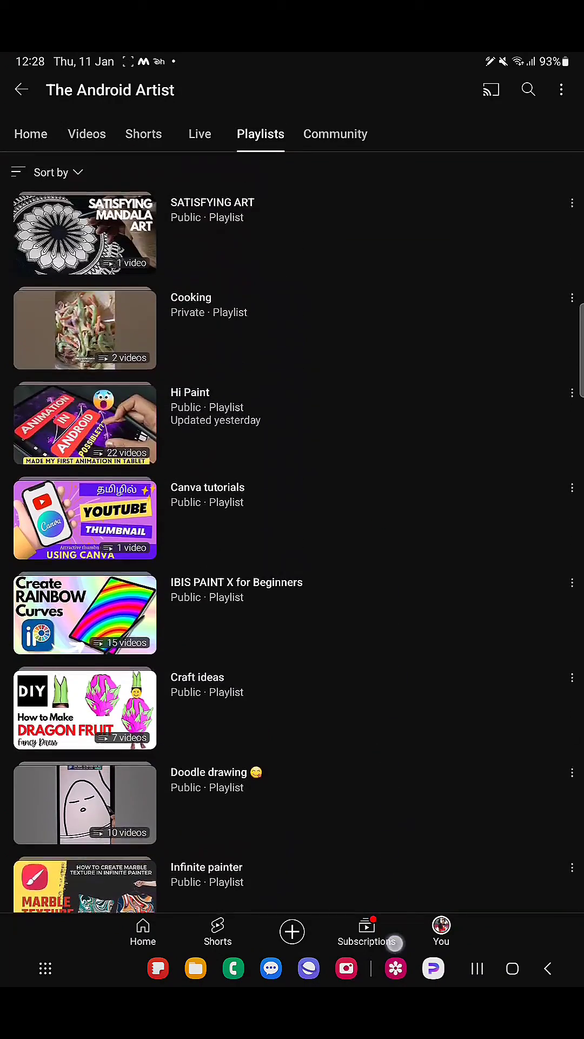